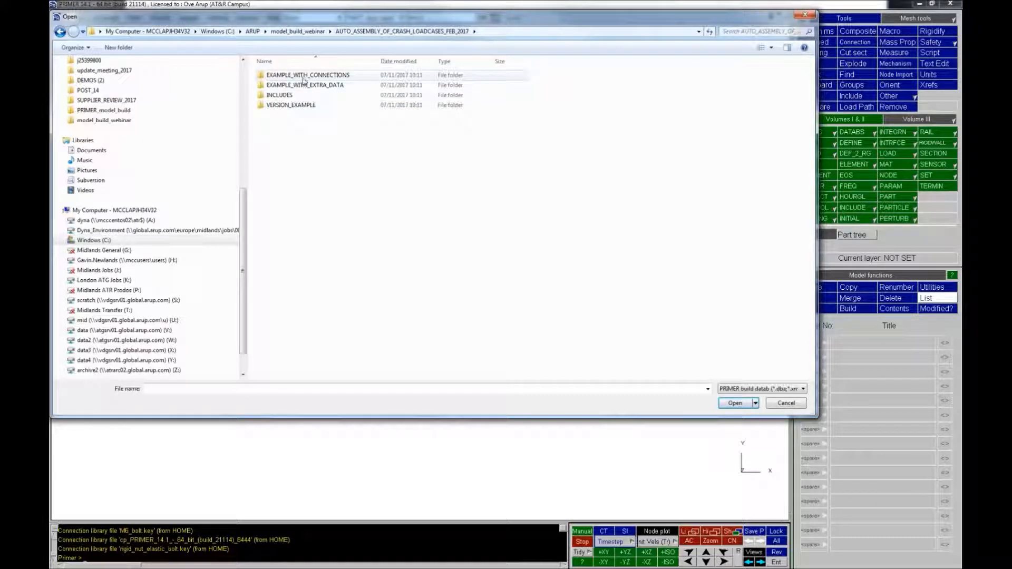
# Open the build database primer_demo_pos.dba from the DEMO\DATABASE_FILES folder of model_build_webinar.
pyautogui.click(299, 33)
pyautogui.doubleClick(294, 96)
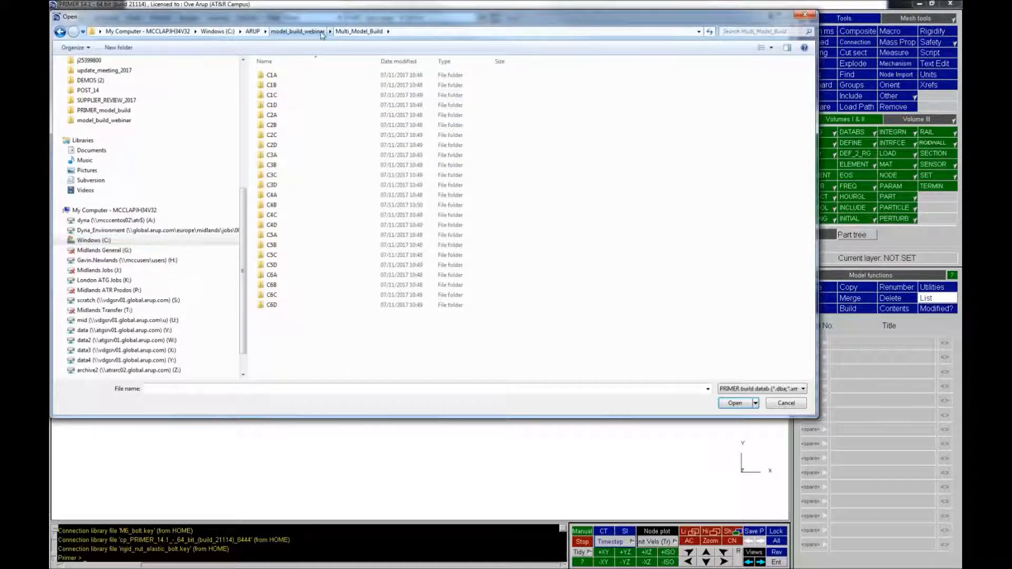
pyautogui.click(297, 31)
pyautogui.doubleClick(276, 85)
pyautogui.doubleClick(293, 75)
pyautogui.click(294, 106)
pyautogui.click(735, 403)
pyautogui.click(429, 199)
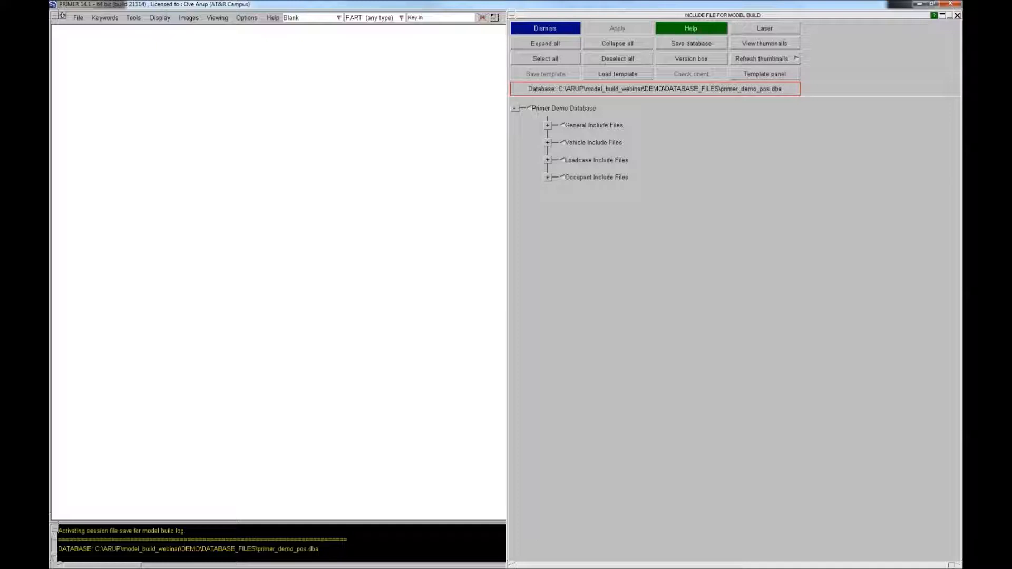
# Expand the whole database tree and examine the general and vehicle include files with their thumbnails.
pyautogui.click(546, 44)
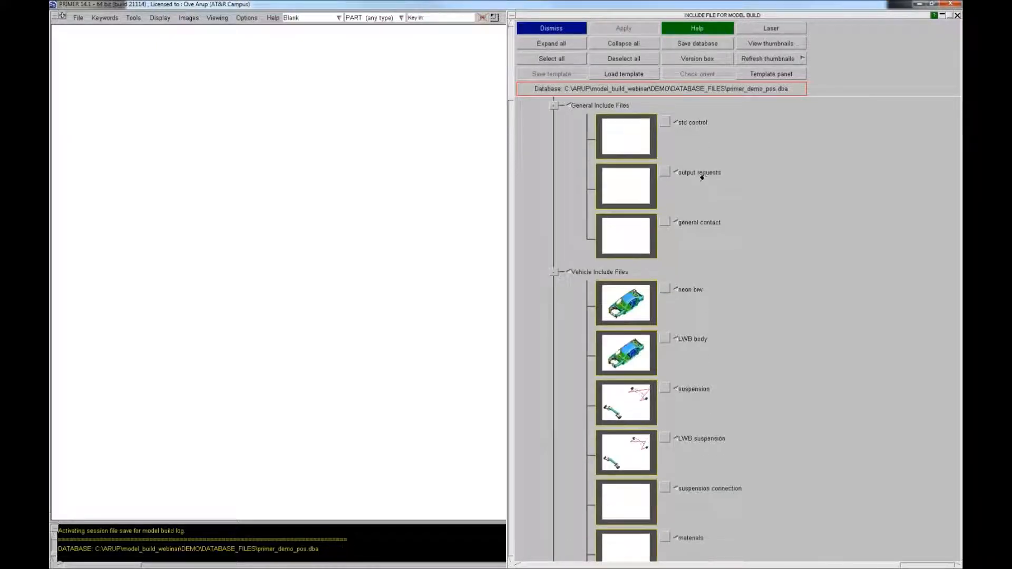
pyautogui.scroll(-1, 741, 194)
pyautogui.scroll(2, 755, 195)
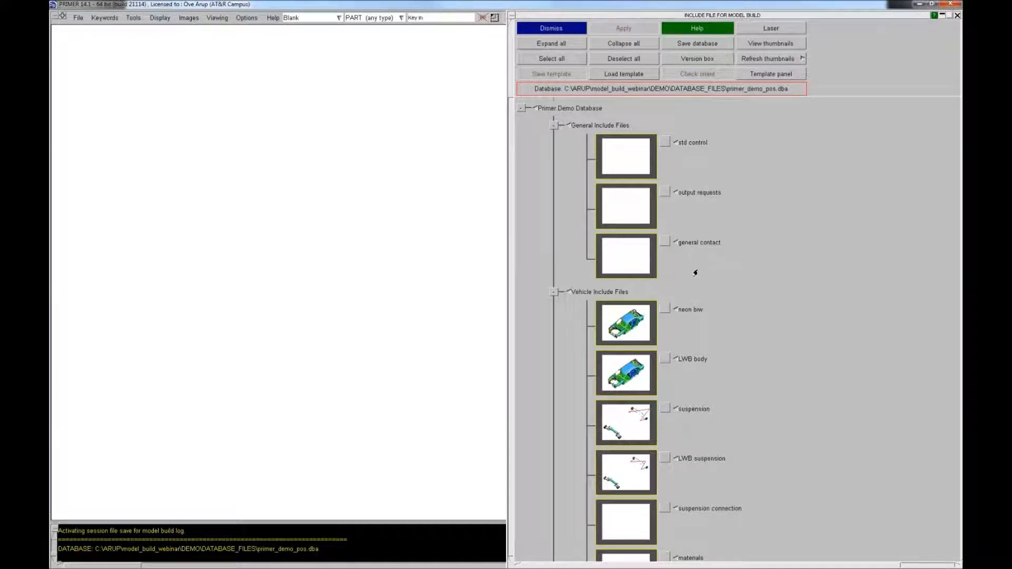
pyautogui.scroll(-4, 695, 269)
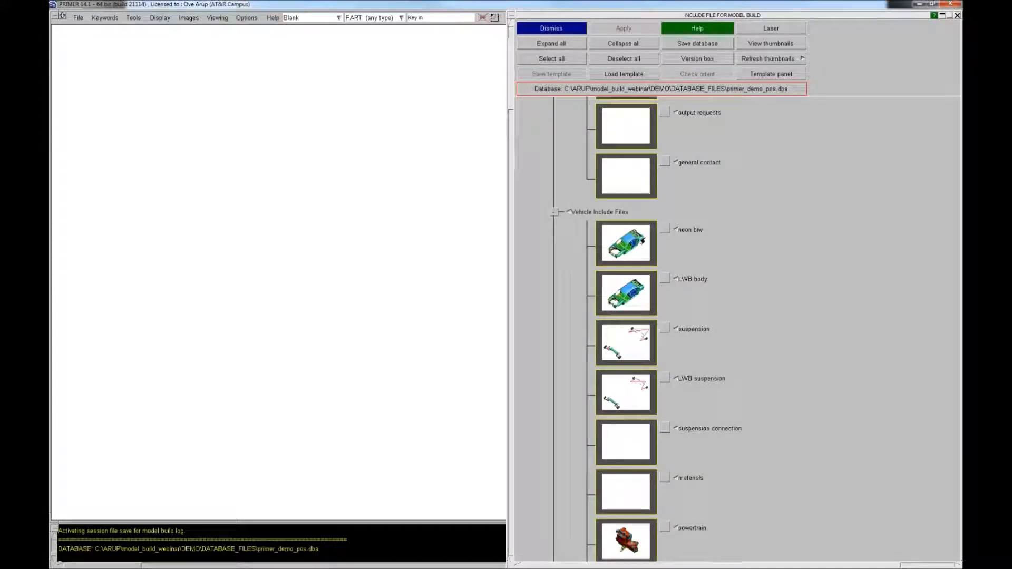
pyautogui.scroll(-4, 770, 253)
pyautogui.scroll(-1, 741, 246)
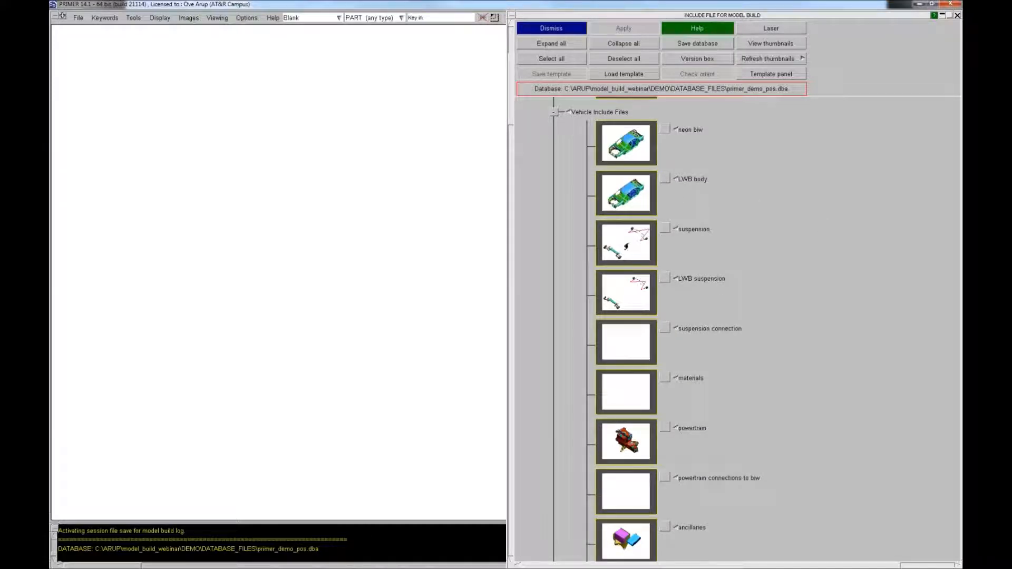
pyautogui.scroll(-6, 756, 270)
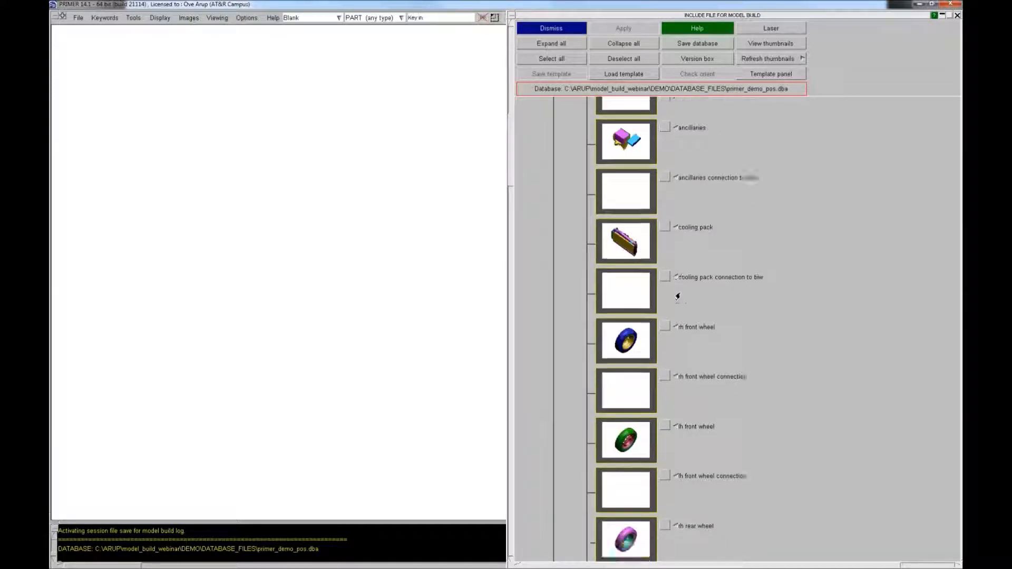
pyautogui.scroll(-6, 678, 296)
pyautogui.moveTo(512, 193); pyautogui.dragTo(514, 50)
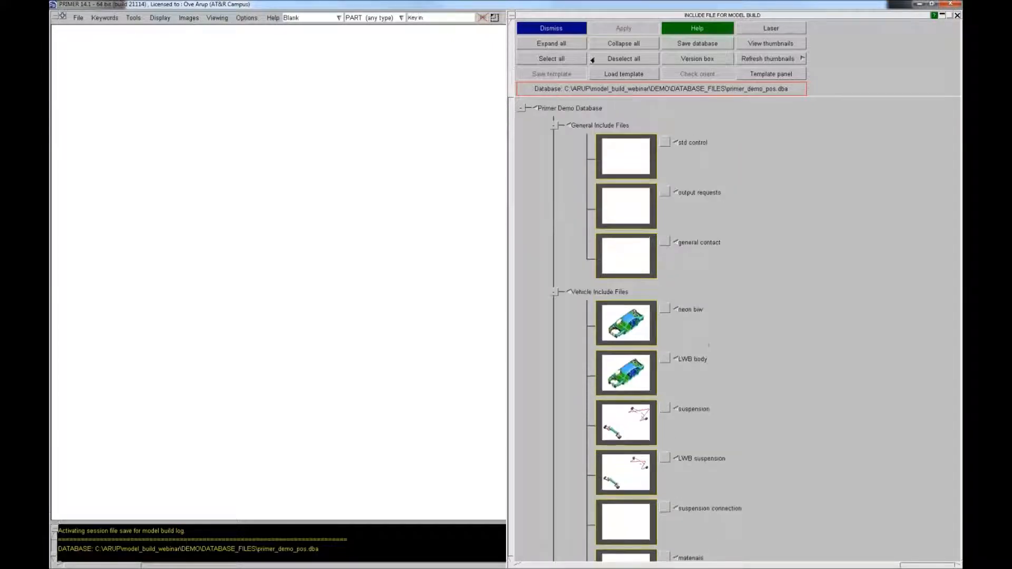
# Select the std control, output requests, neon biw and LWB body include files for the build.
pyautogui.click(663, 142)
pyautogui.click(665, 192)
pyautogui.click(665, 307)
pyautogui.click(664, 358)
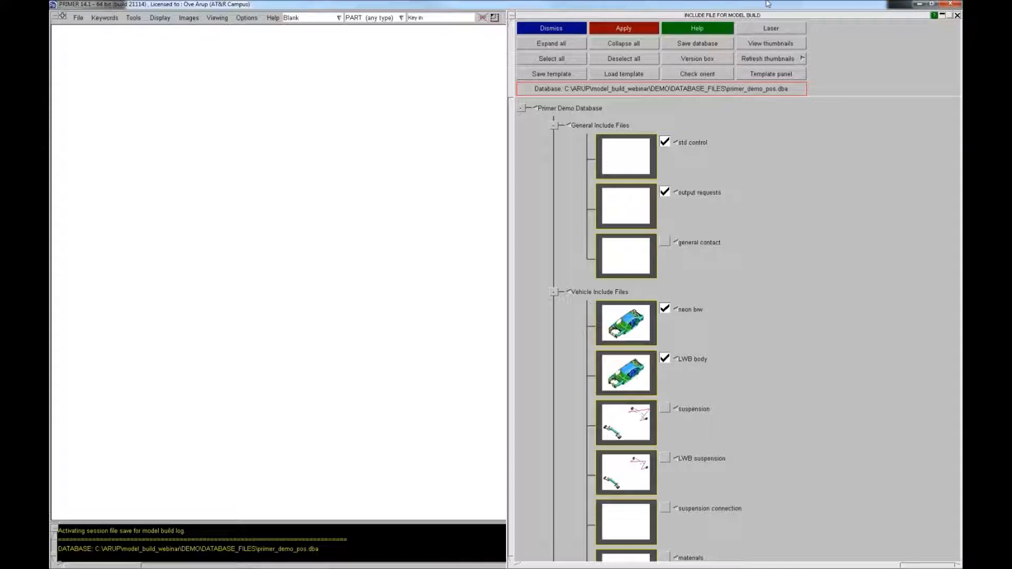
# Load the template ffb_demo.tpl from the DEMO\TEMPLATE_FILES folder and review which include files it selects.
pyautogui.click(601, 77)
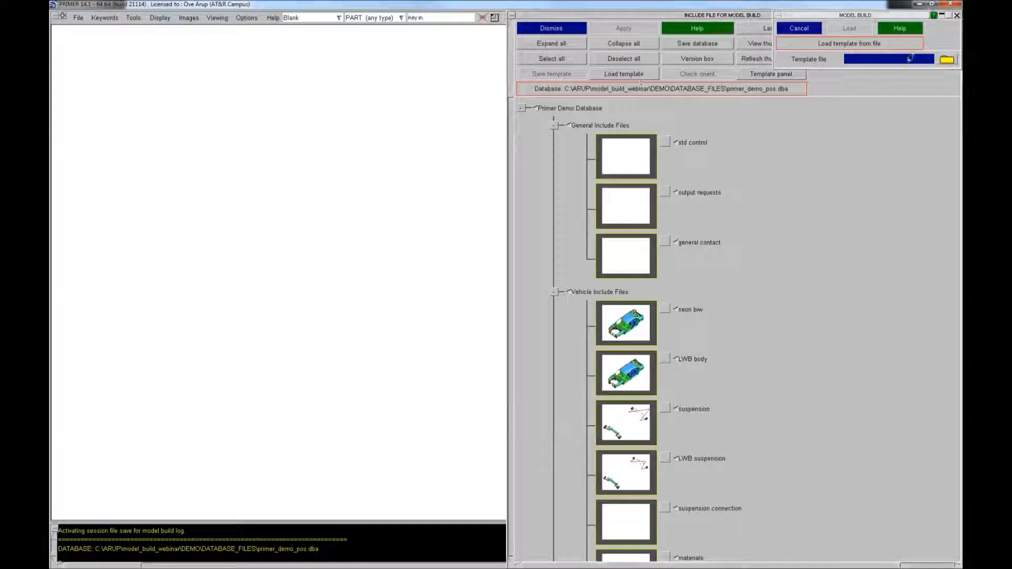
pyautogui.click(947, 59)
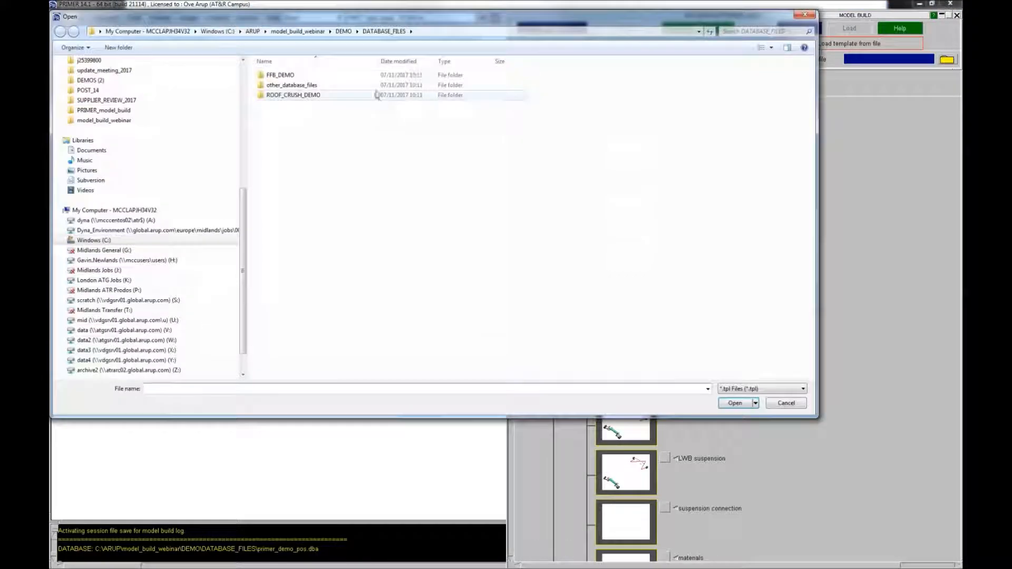
pyautogui.click(343, 32)
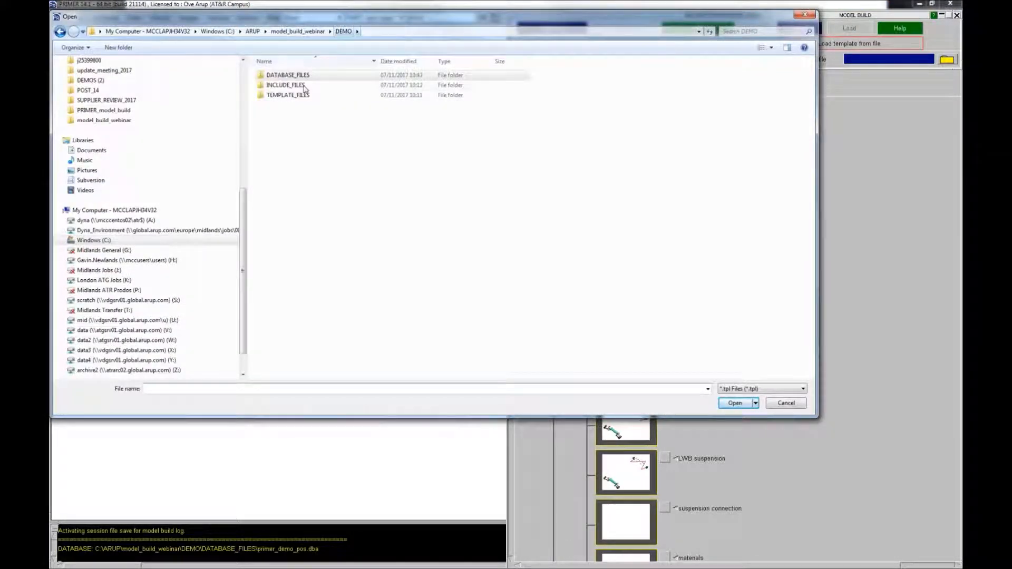
pyautogui.doubleClick(301, 94)
pyautogui.click(296, 76)
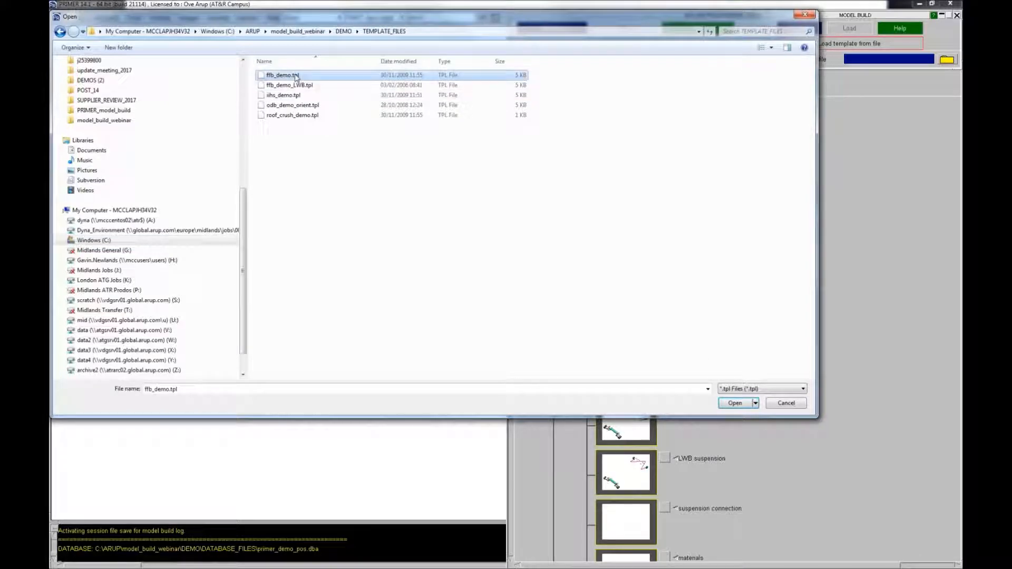
pyautogui.click(734, 403)
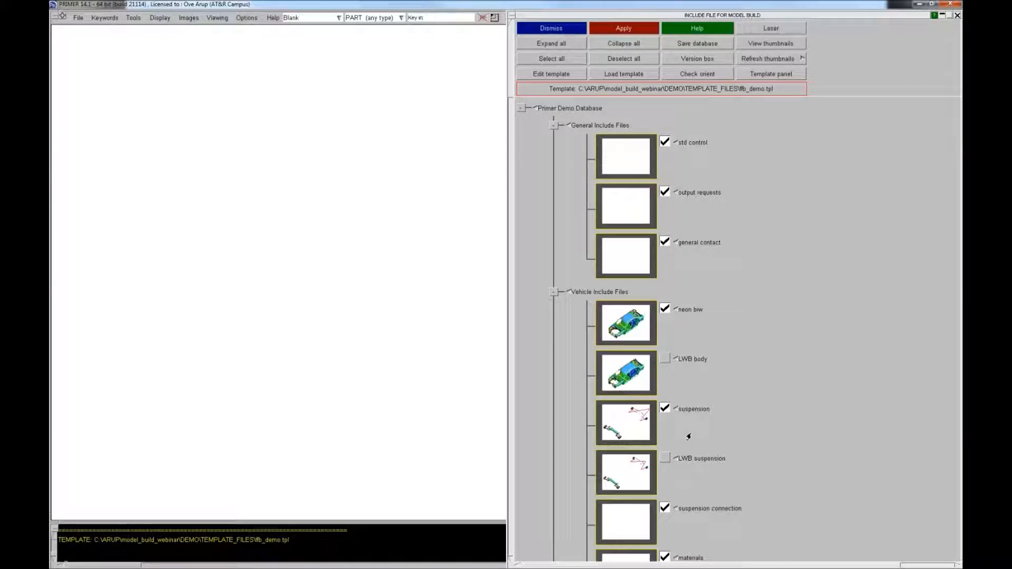
pyautogui.scroll(-8, 693, 319)
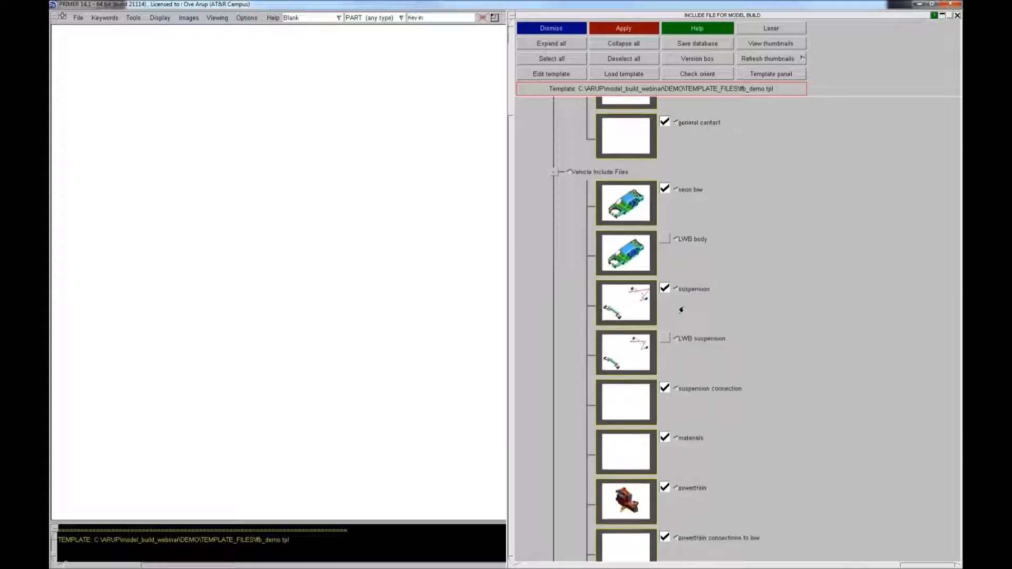
pyautogui.scroll(-13, 683, 321)
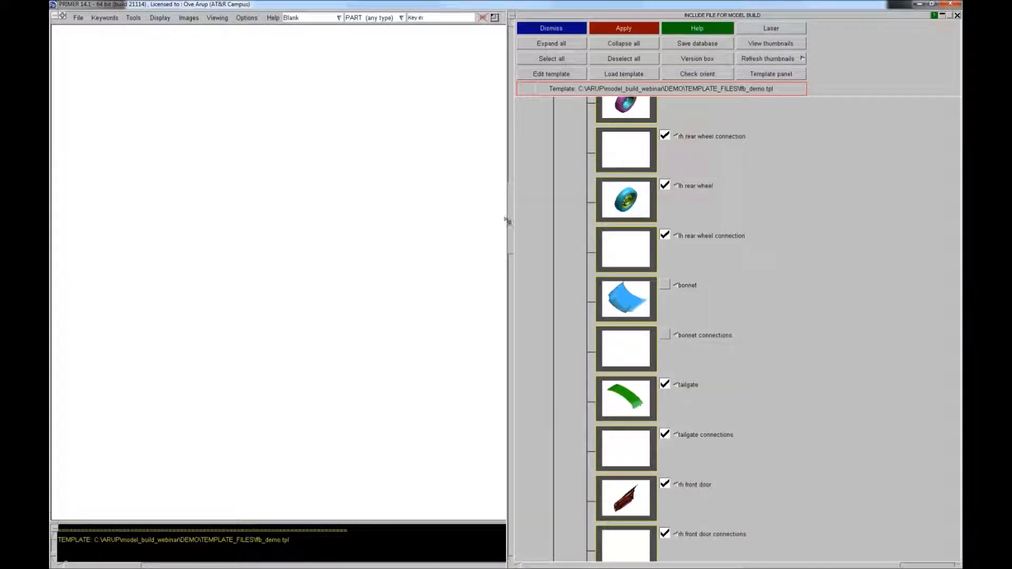
pyautogui.moveTo(512, 222); pyautogui.dragTo(516, 58)
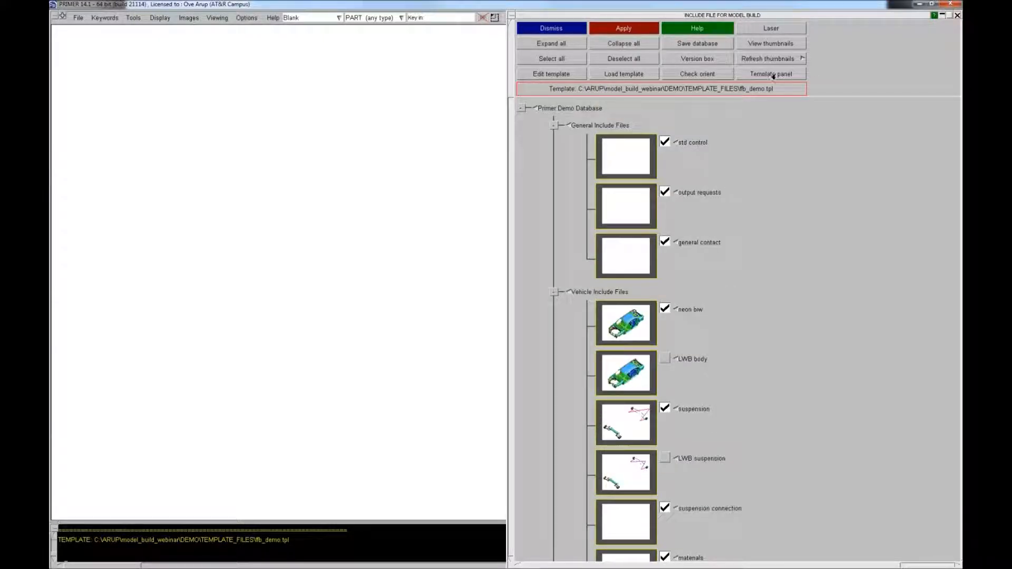
# Open the template control panel and read in the DEMO\TEMPLATE_FILES templates by choosing ffb_demo.tpl.
pyautogui.click(780, 74)
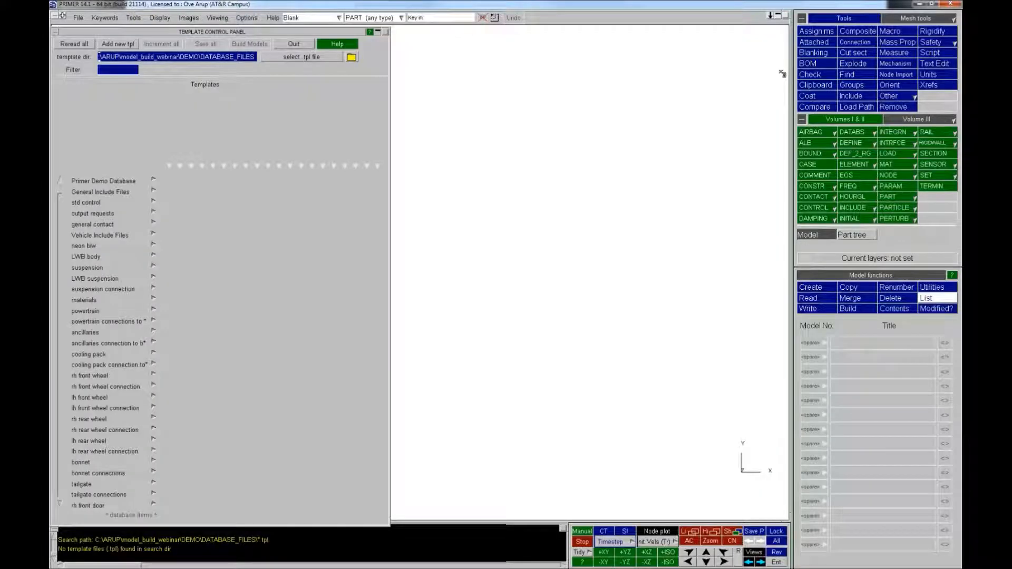
pyautogui.click(315, 58)
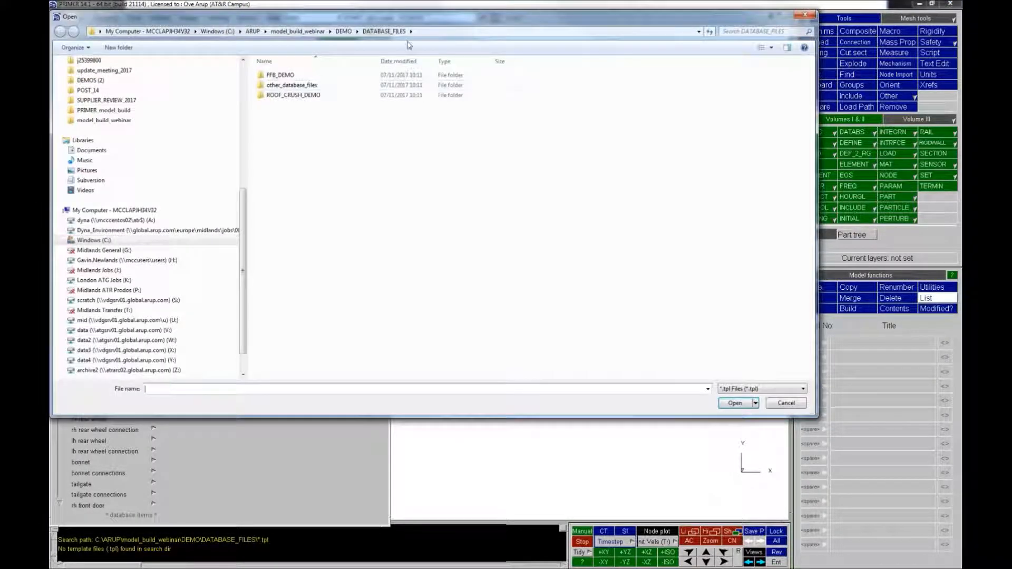
pyautogui.click(344, 31)
pyautogui.doubleClick(295, 96)
pyautogui.click(284, 75)
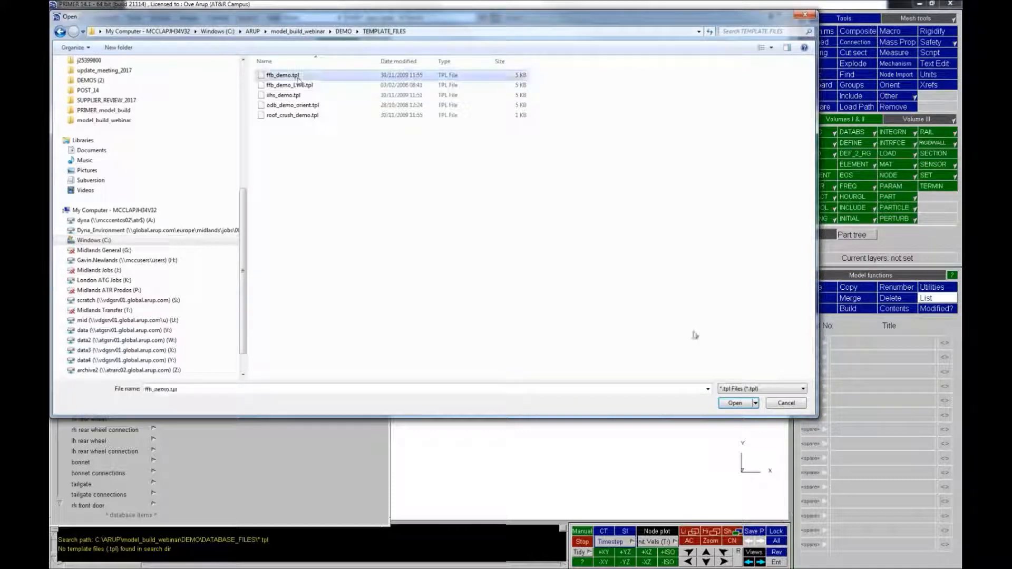
pyautogui.click(735, 403)
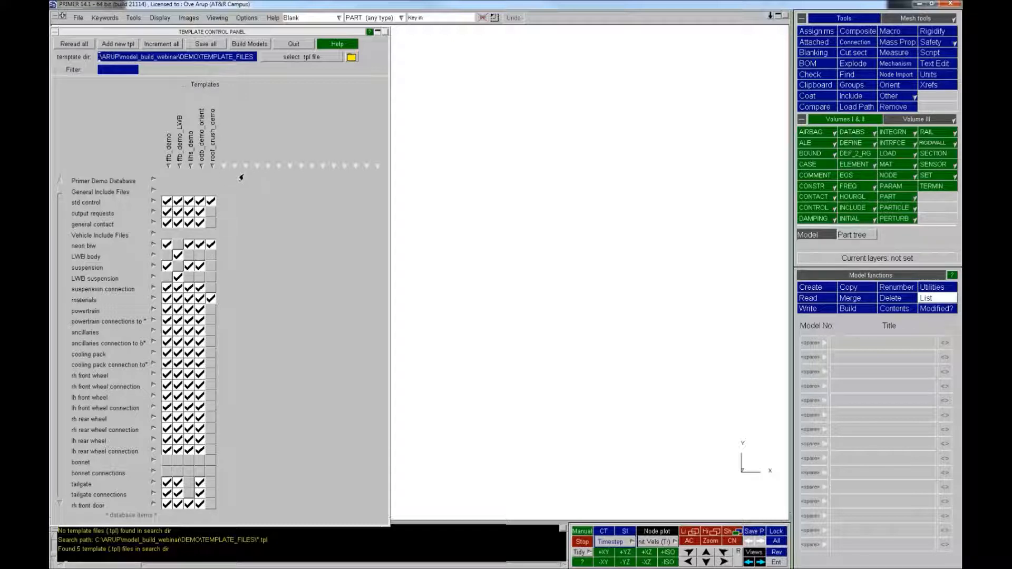
# Review the include selections across all templates and the options available for the roof_crush_demo template.
pyautogui.scroll(-3, 246, 219)
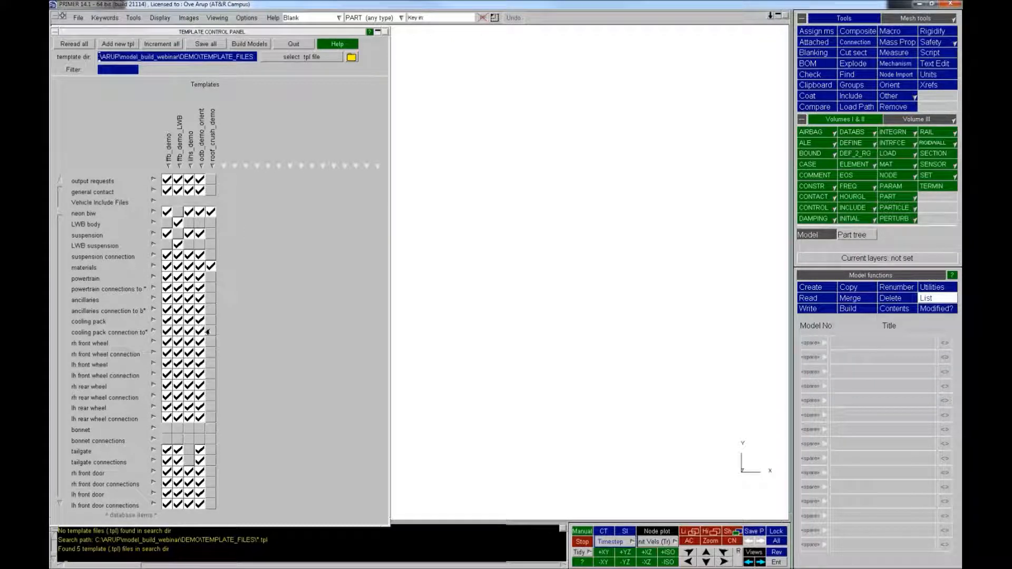
pyautogui.scroll(-7, 207, 331)
pyautogui.scroll(10, 232, 300)
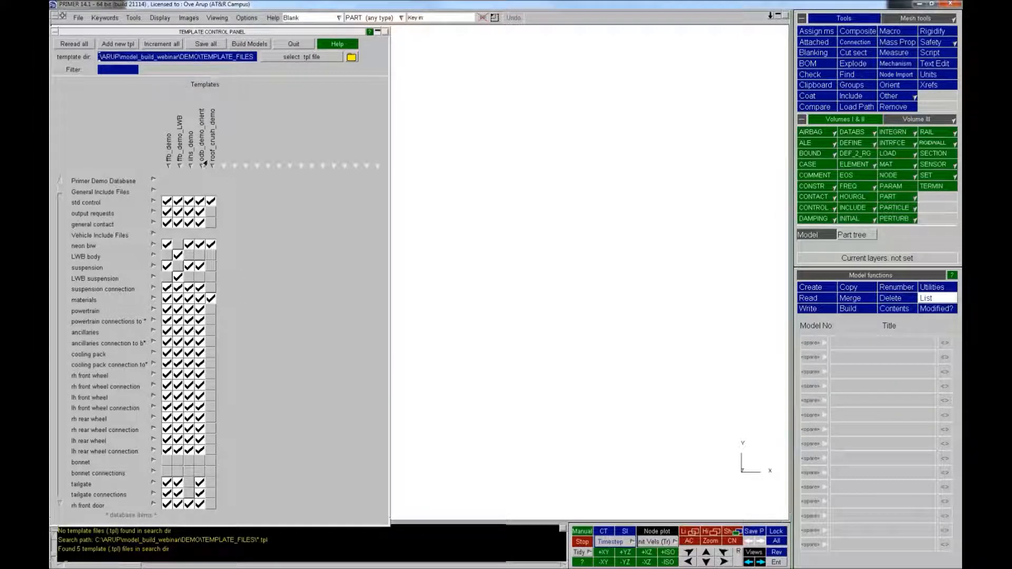
pyautogui.click(211, 166)
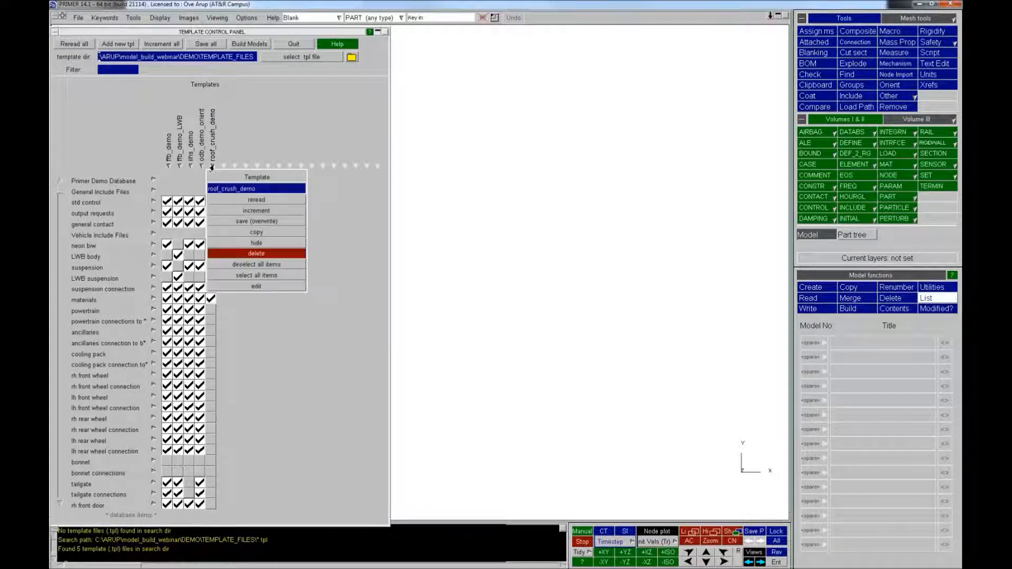
pyautogui.click(256, 200)
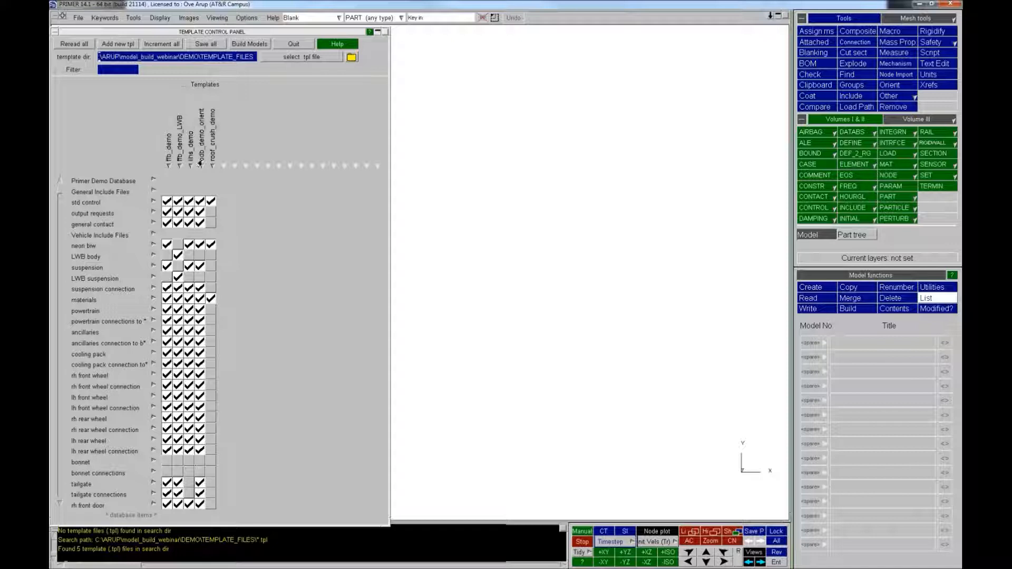
# Build models from the ffb_demo, ffb_demo_LWB, iihs_demo, odb_demo_orient and roof_crush_demo templates and quit the template control panel.
pyautogui.click(252, 46)
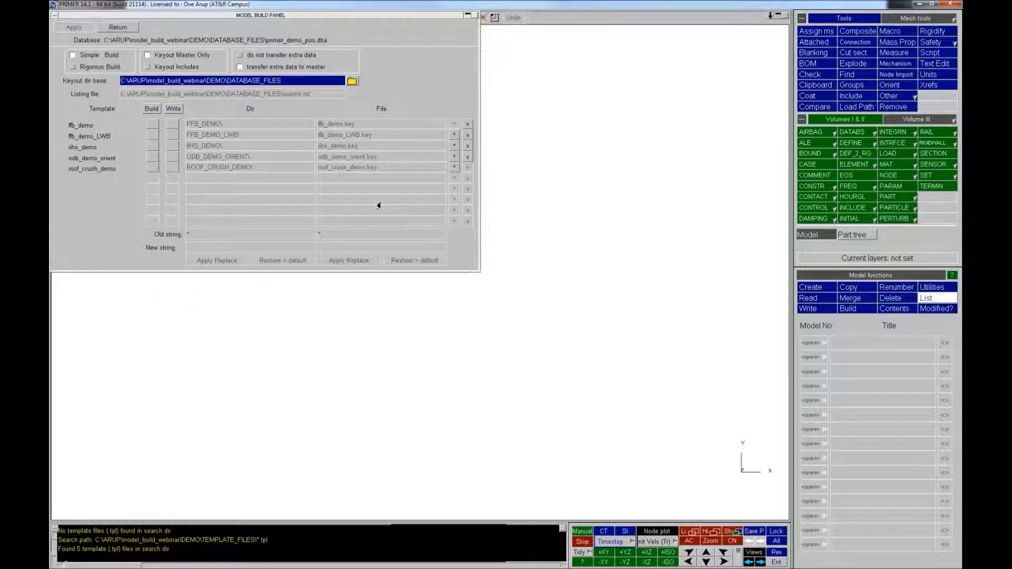
pyautogui.click(151, 126)
pyautogui.click(152, 135)
pyautogui.click(153, 145)
pyautogui.click(150, 157)
pyautogui.click(152, 167)
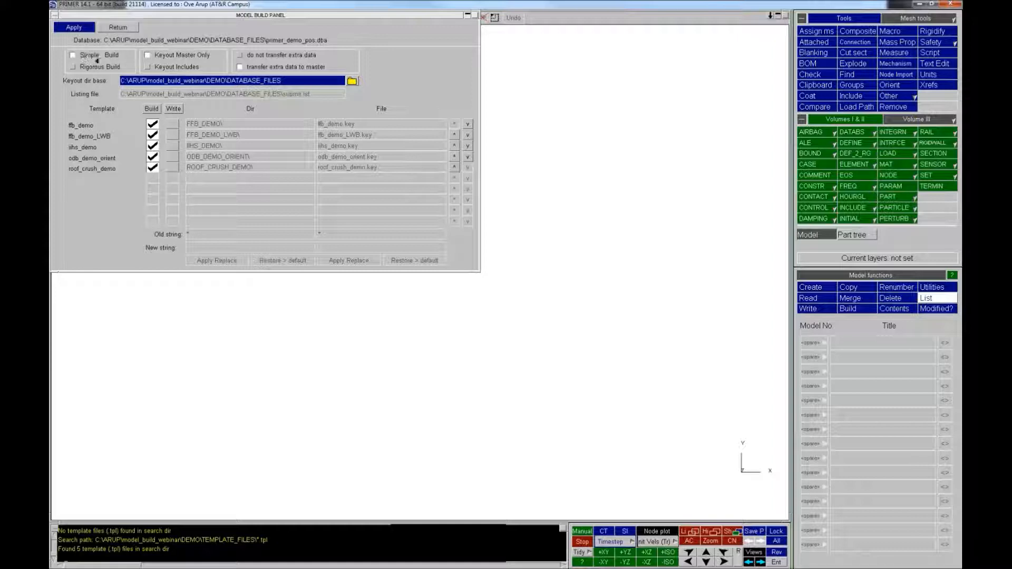
pyautogui.click(77, 27)
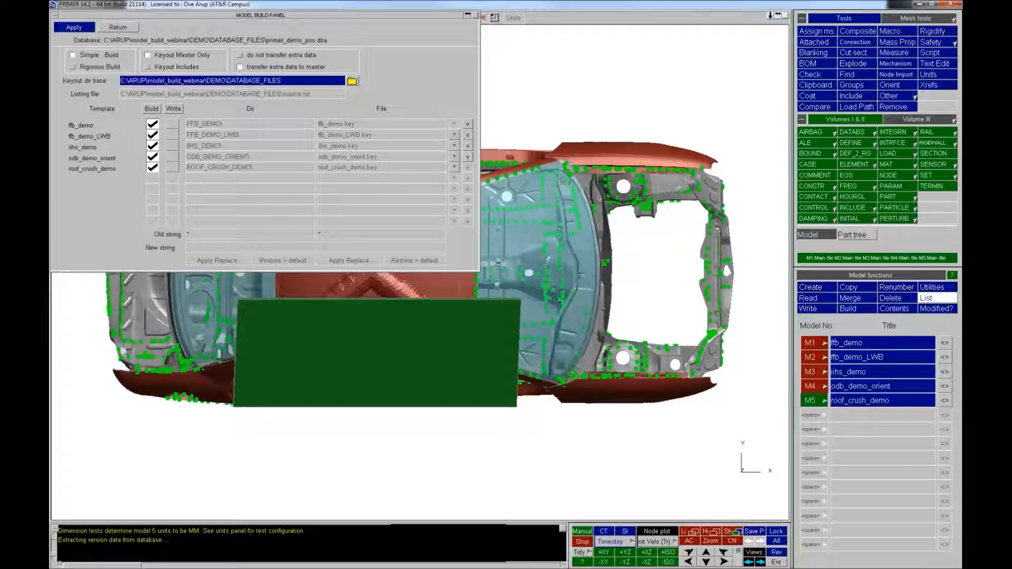
pyautogui.click(118, 27)
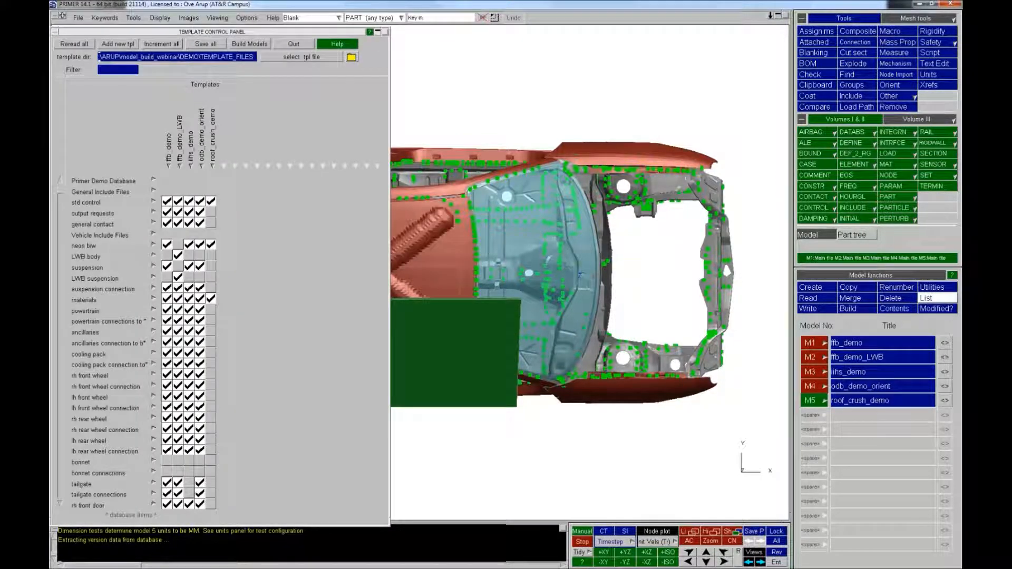
pyautogui.click(292, 45)
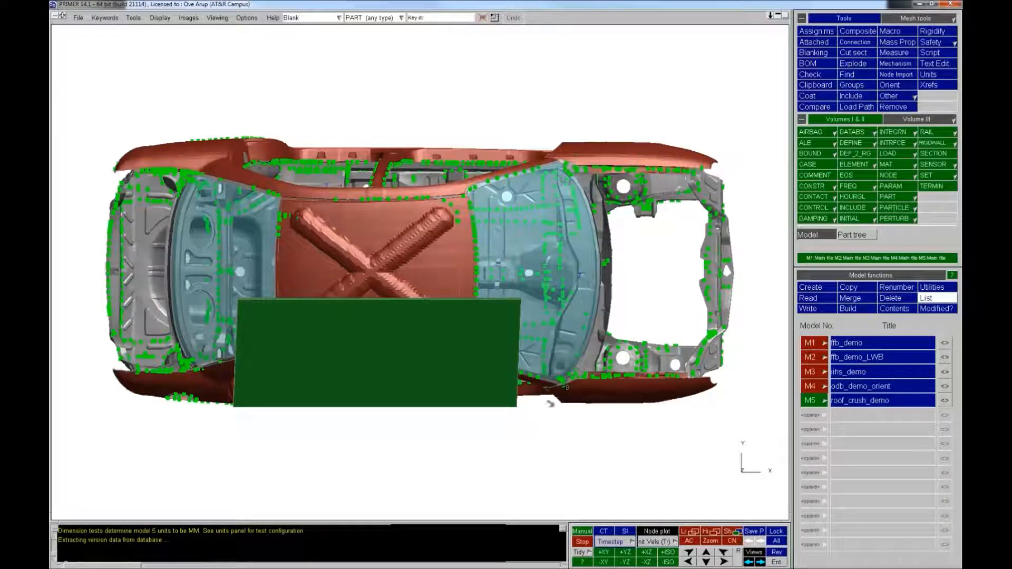
# Orbit to a front three-quarter view and display models M1 to M4 together with roof_crush_demo.
pyautogui.keyDown('shift'); pyautogui.moveTo(545, 408); pyautogui.dragTo(456, 85); pyautogui.keyUp('shift')
pyautogui.keyDown('shift'); pyautogui.moveTo(490, 326); pyautogui.dragTo(435, 471); pyautogui.keyUp('shift')
pyautogui.click(810, 386)
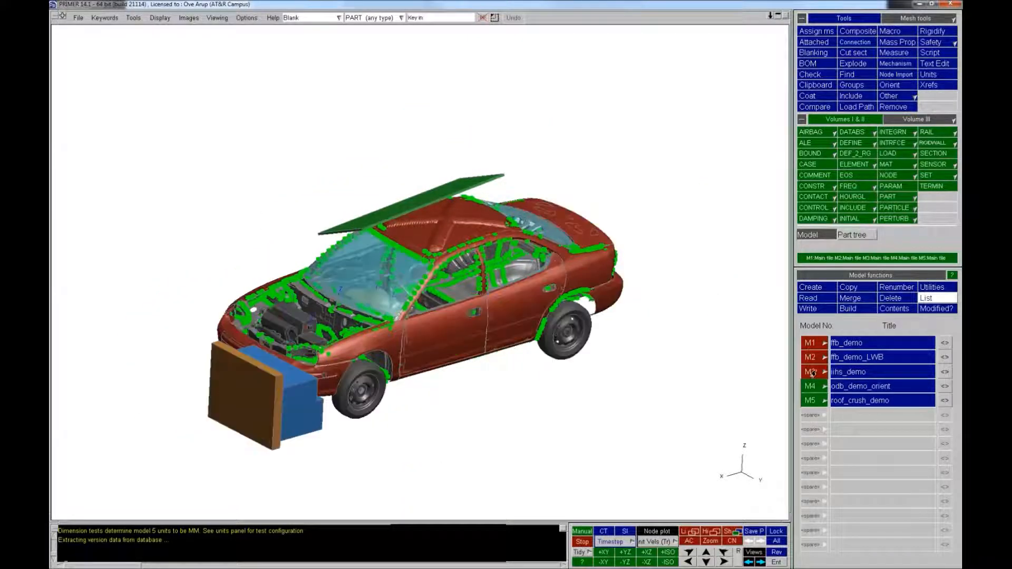
pyautogui.click(812, 373)
pyautogui.click(810, 357)
pyautogui.click(810, 343)
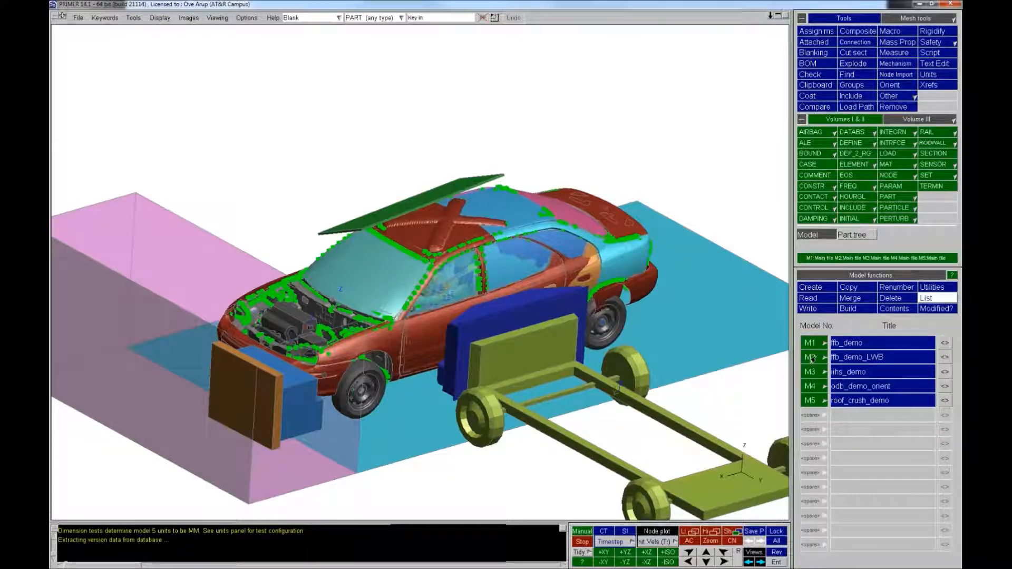
# Hide models M2 to M5 to isolate ffb_demo, and view ffb_demo_LWB and iihs_demo each on its own.
pyautogui.click(810, 357)
pyautogui.click(810, 373)
pyautogui.click(810, 385)
pyautogui.click(811, 400)
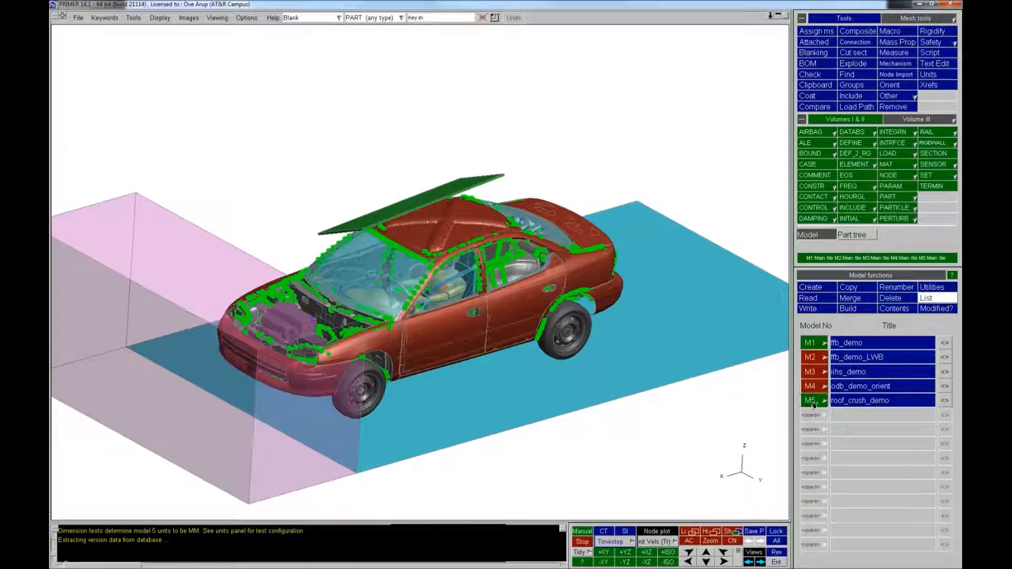
pyautogui.click(810, 358)
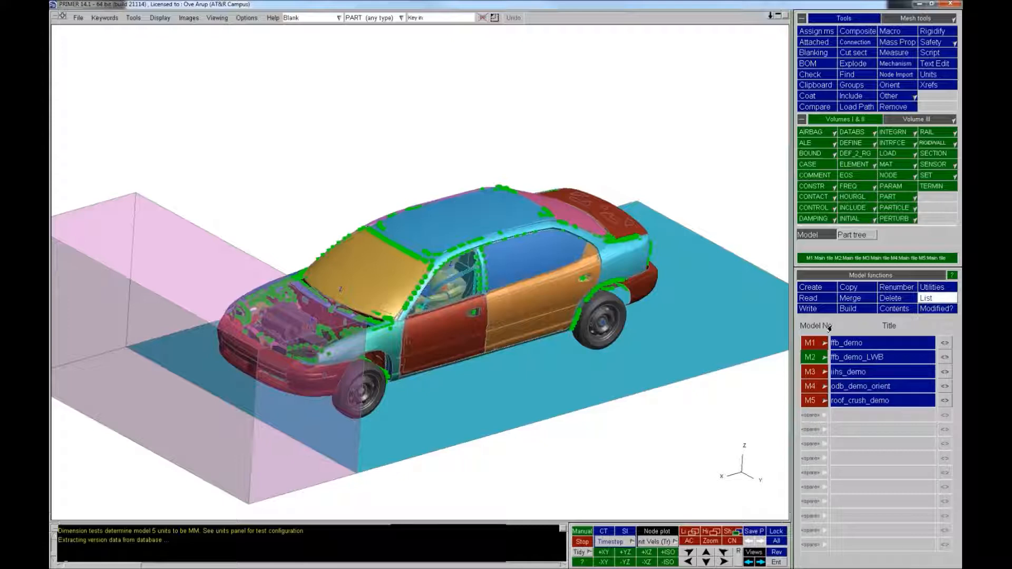
pyautogui.click(809, 371)
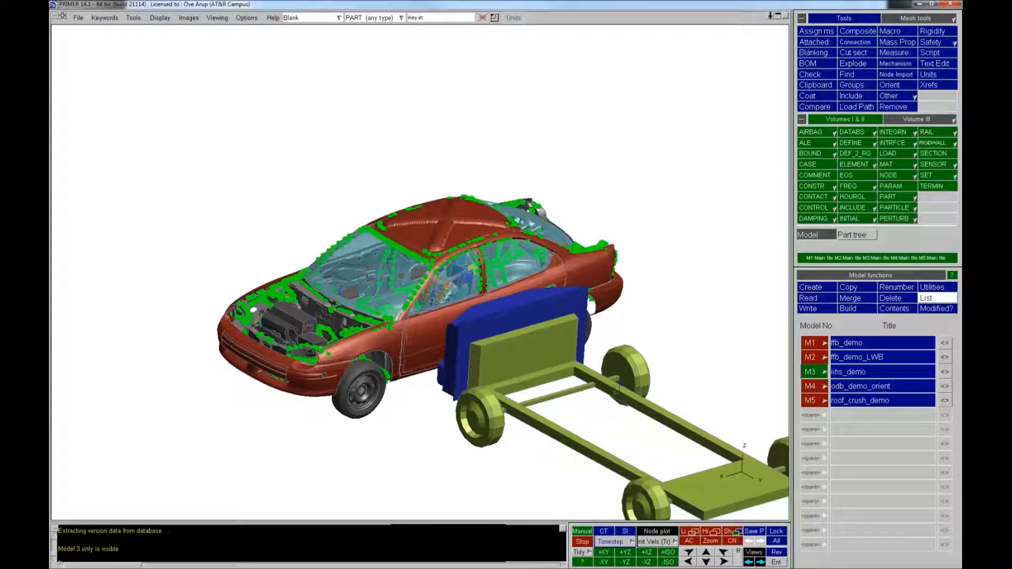
# View the odb_demo_orient and roof_crush_demo models each on its own.
pyautogui.press('pageup')
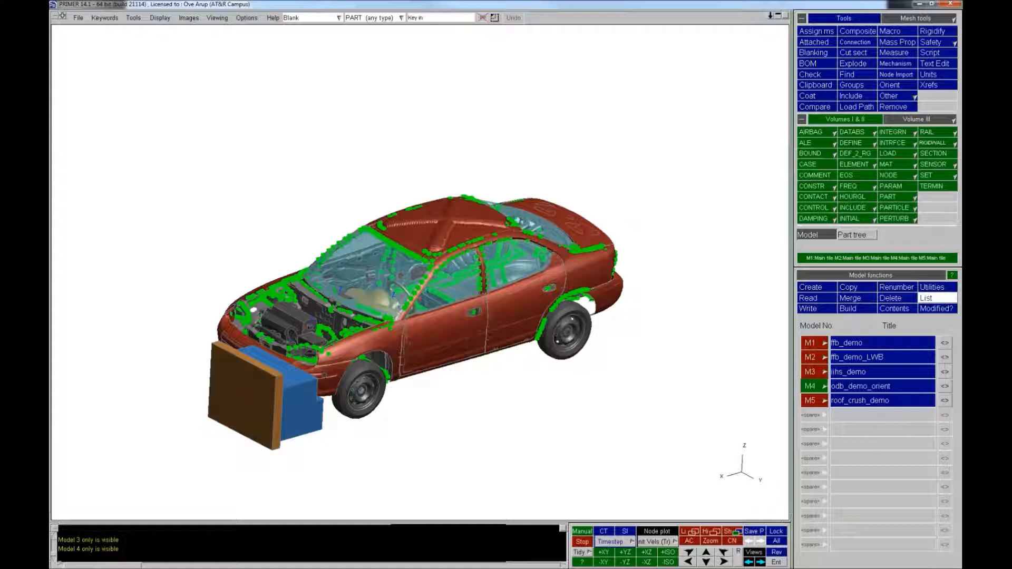
pyautogui.press('pageup')
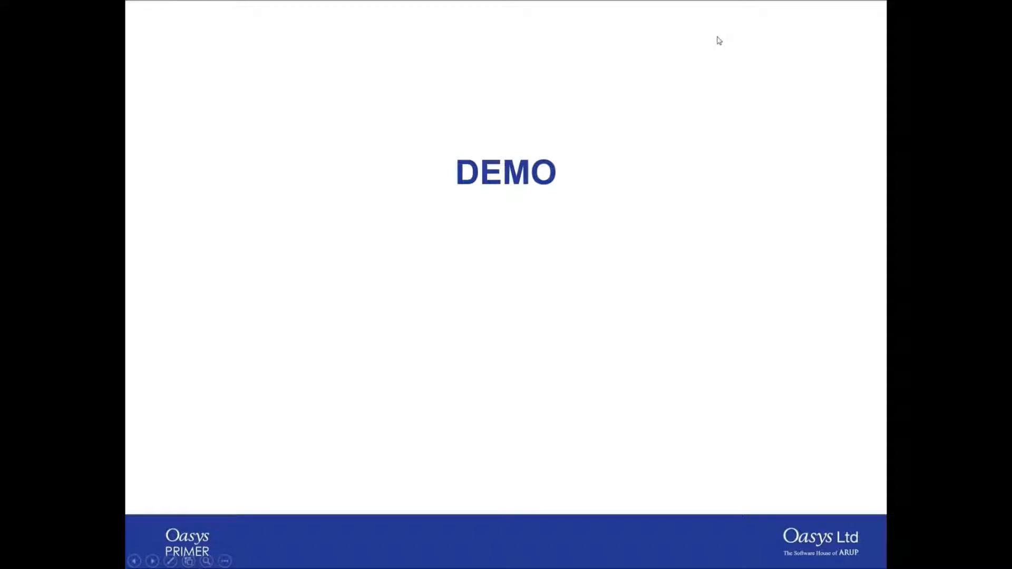
pyautogui.click(717, 37)
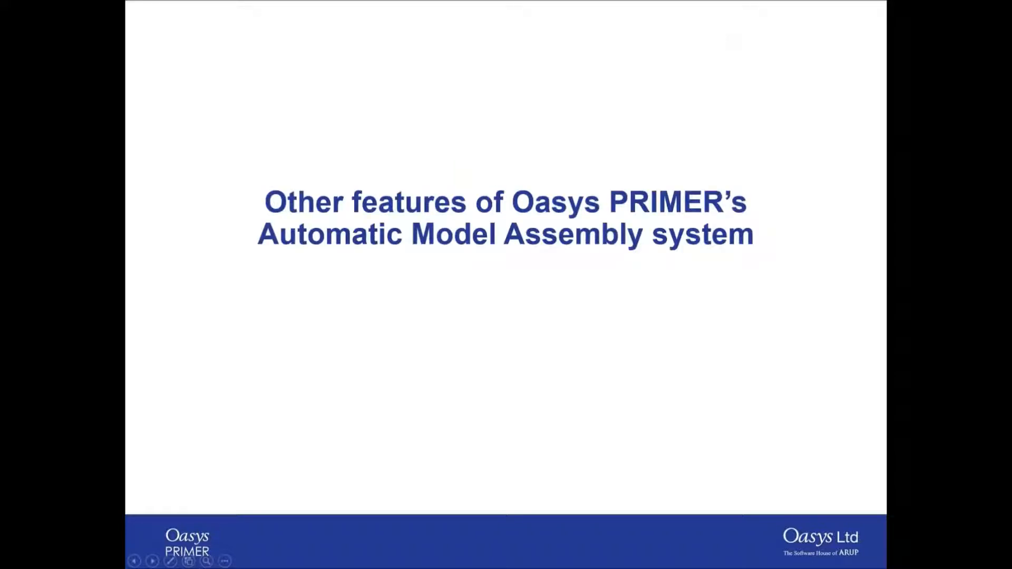
pyautogui.press('Right')
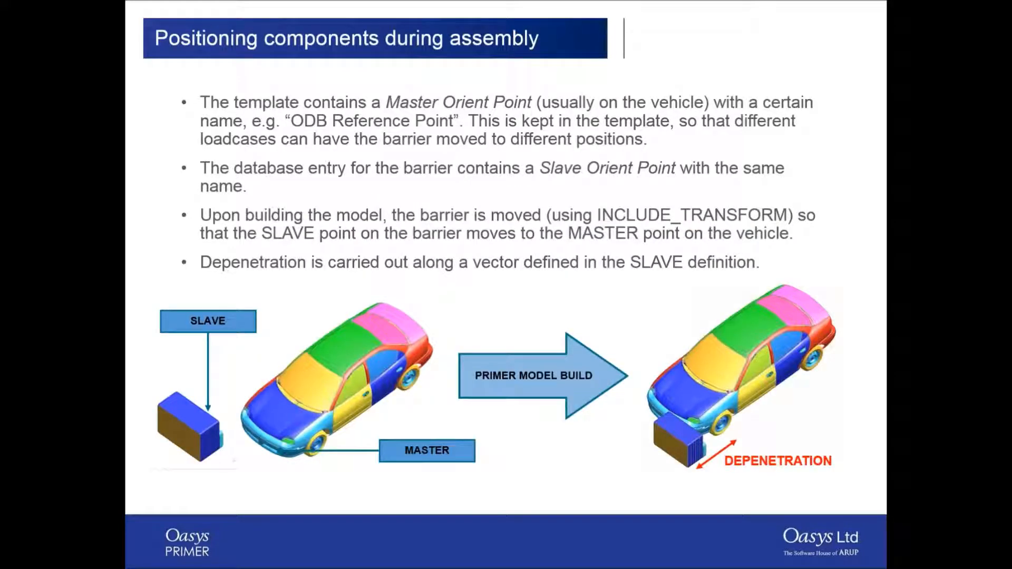
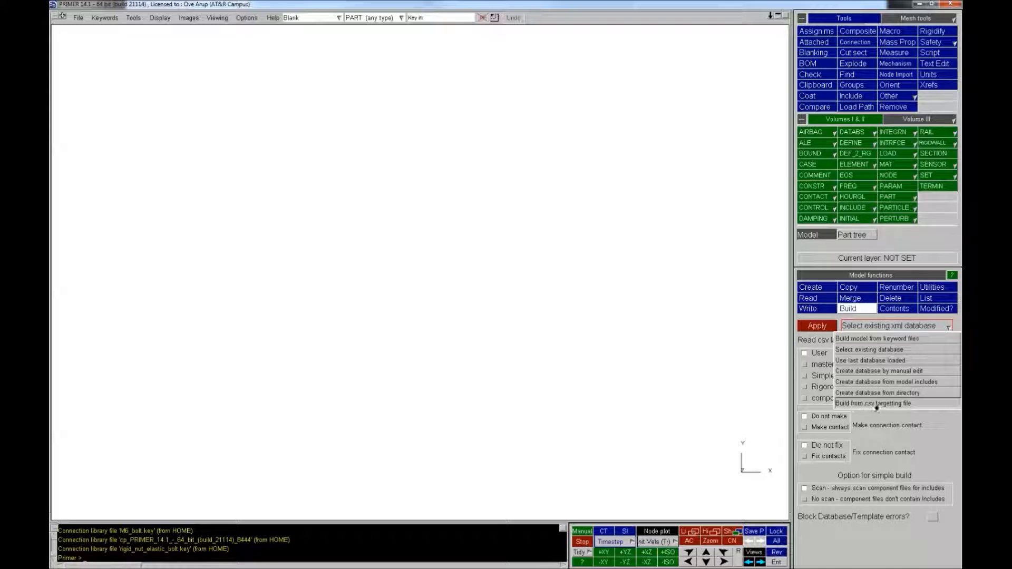
# Start a build from a csv targeting file and read build_pedhead.csv from the model_build_webinar Multi_Model_Build folder.
pyautogui.click(822, 328)
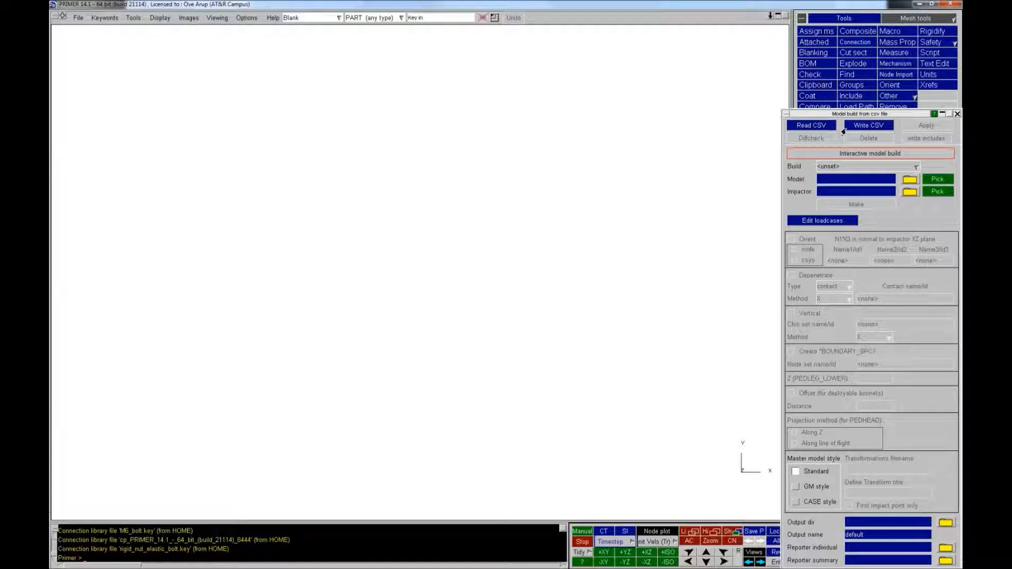
pyautogui.click(803, 127)
pyautogui.click(933, 371)
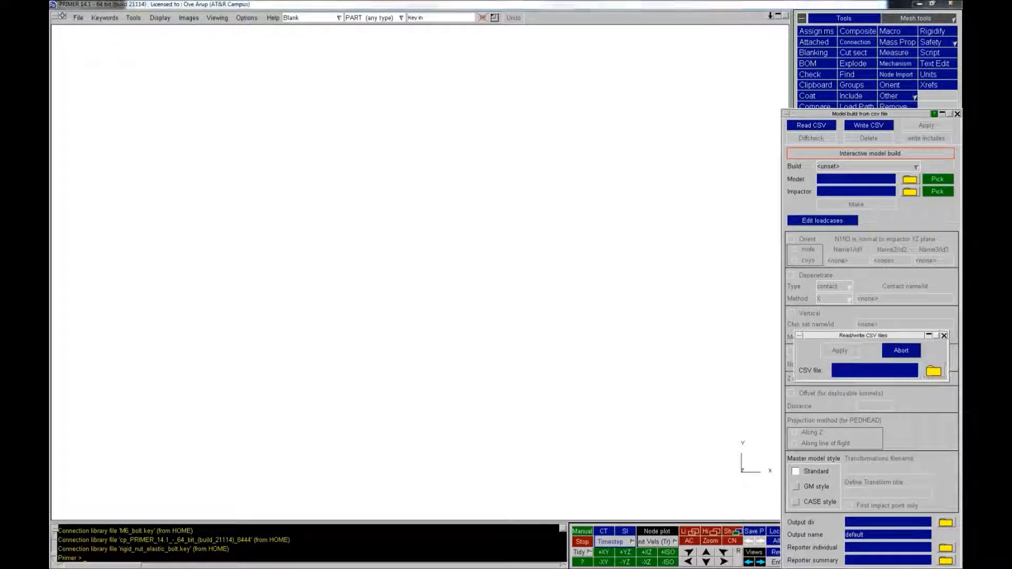
pyautogui.click(104, 240)
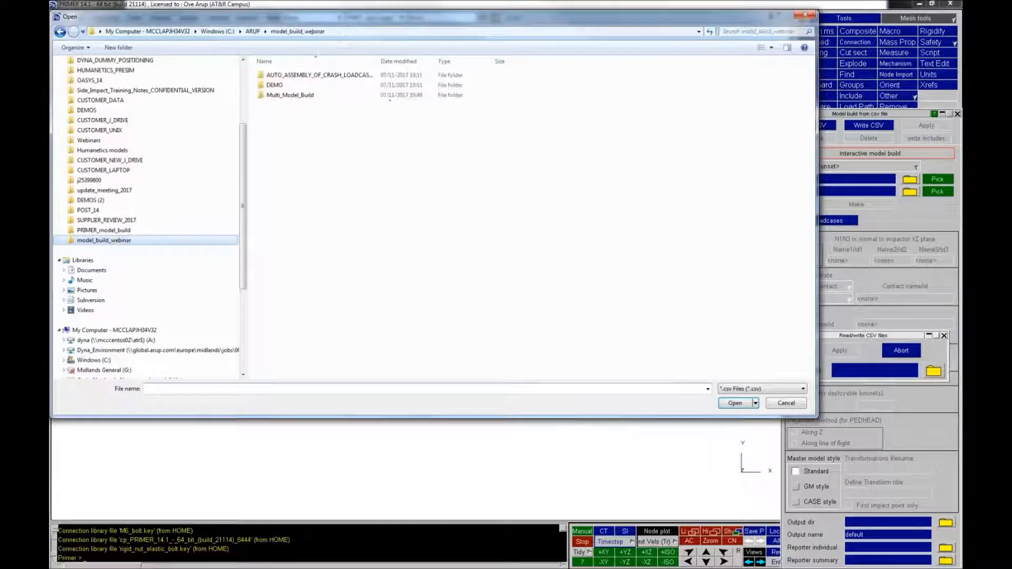
pyautogui.doubleClick(293, 96)
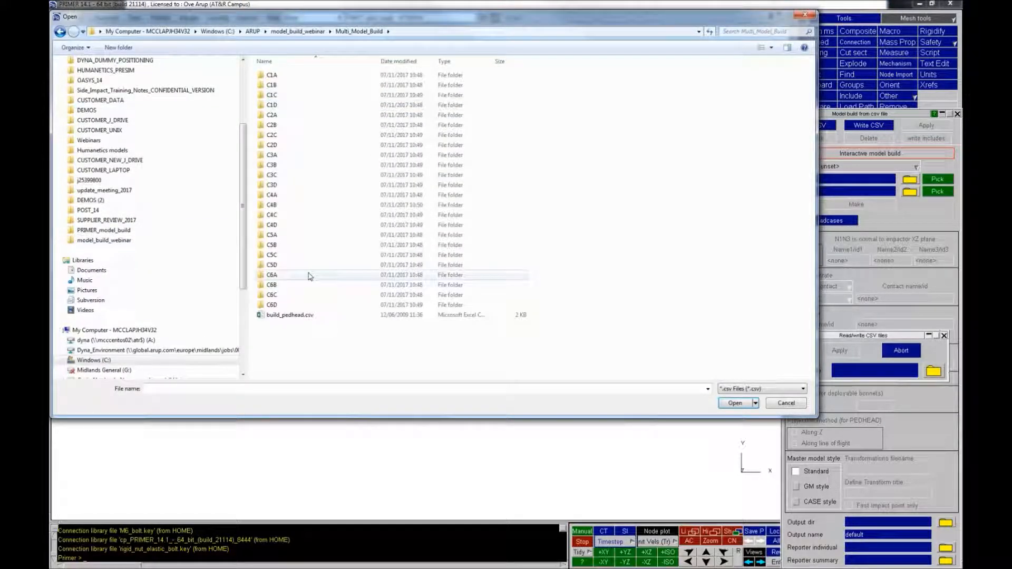
pyautogui.click(289, 315)
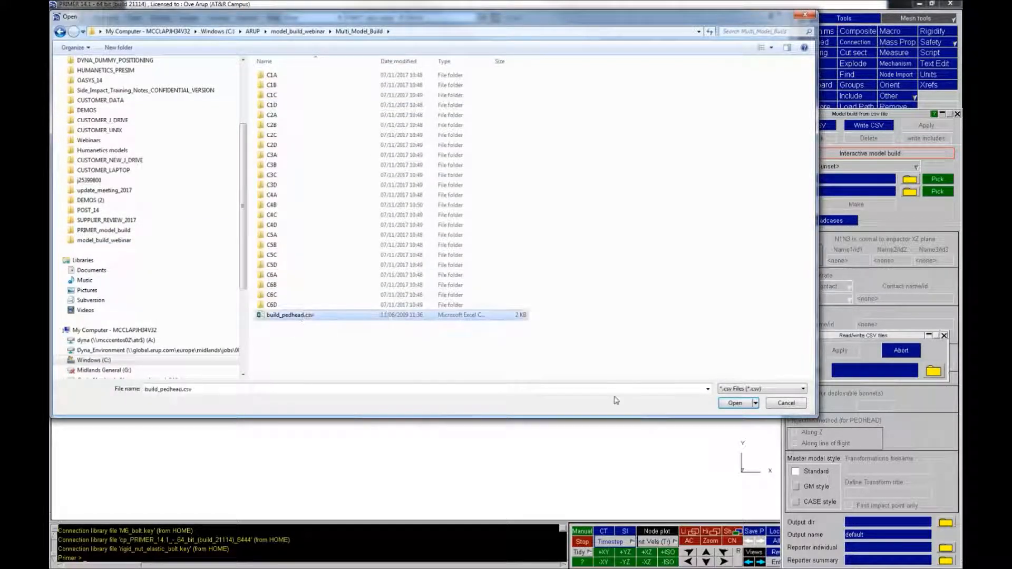
pyautogui.click(735, 403)
pyautogui.click(839, 351)
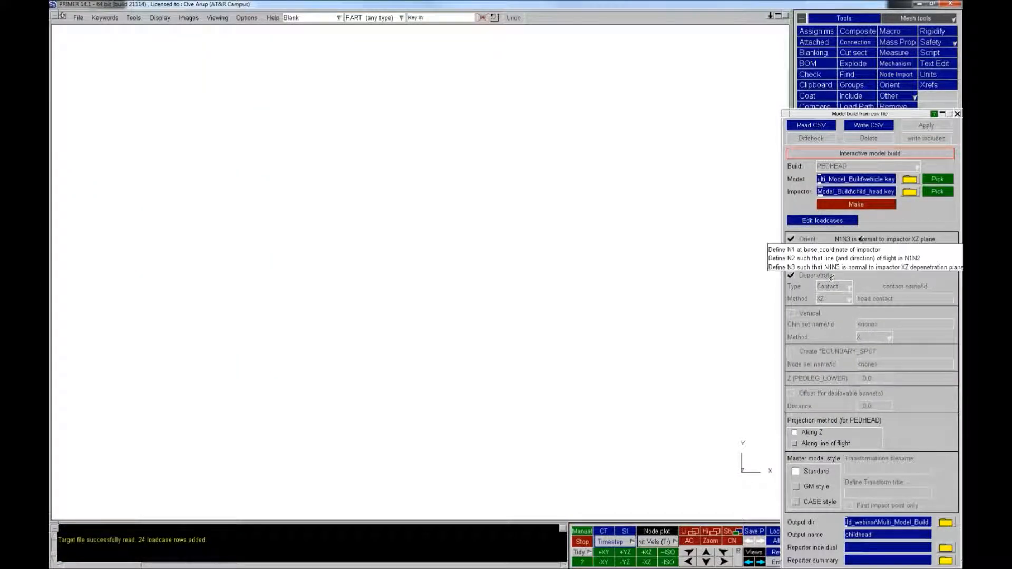
# Make the PEDHEAD base model from vehicle.key and the child_head.key impactor.
pyautogui.click(844, 209)
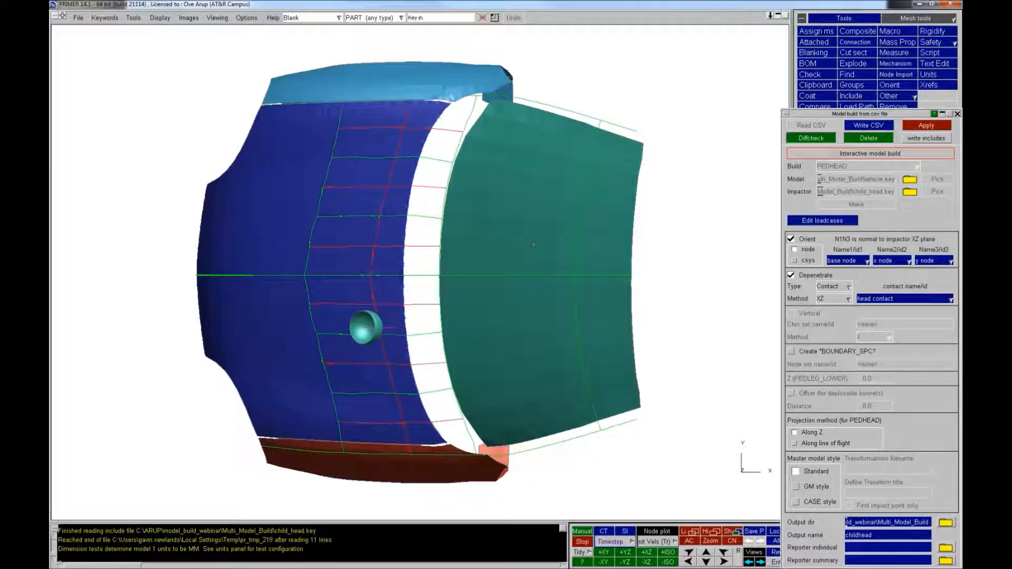
pyautogui.keyDown('shift'); pyautogui.moveTo(423, 392); pyautogui.dragTo(337, 143); pyautogui.keyUp('shift')
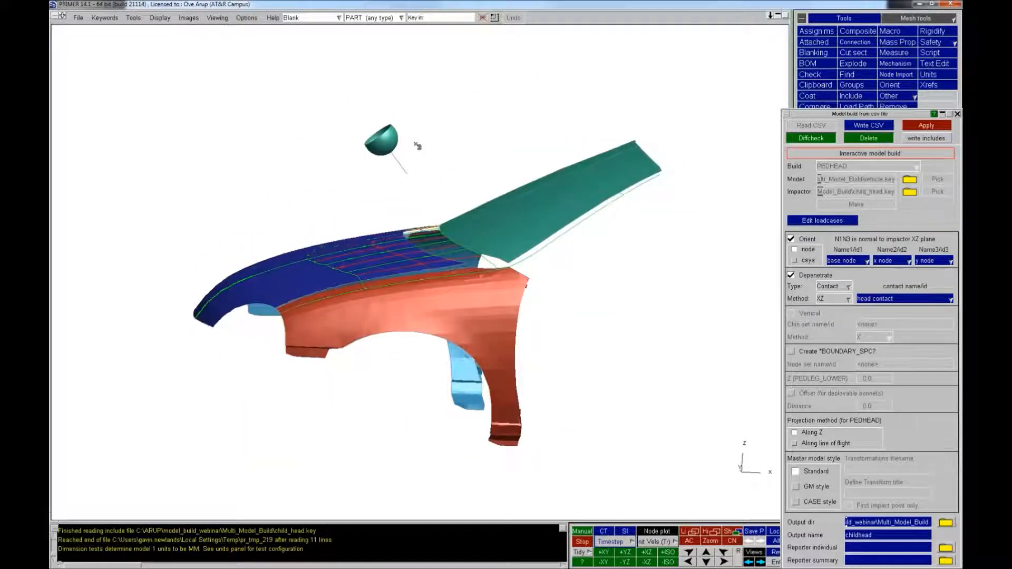
pyautogui.keyDown('shift'); pyautogui.moveTo(317, 184); pyautogui.dragTo(584, 297); pyautogui.keyUp('shift')
pyautogui.keyDown('shift'); pyautogui.moveTo(572, 392); pyautogui.dragTo(593, 364); pyautogui.keyUp('shift')
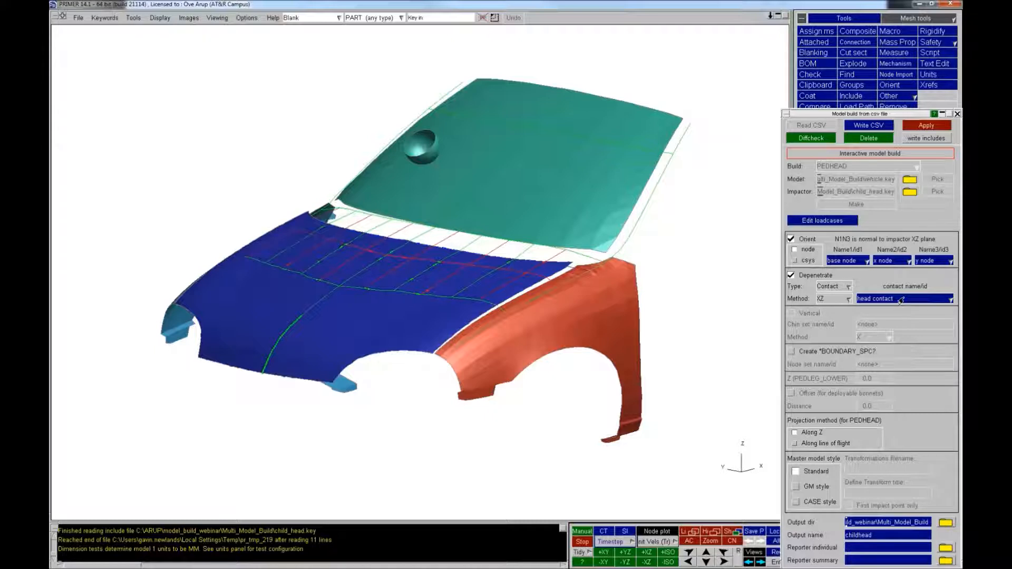
# Review the loadcase table, sketch all impact points on the bonnet and return to the main build settings.
pyautogui.click(820, 225)
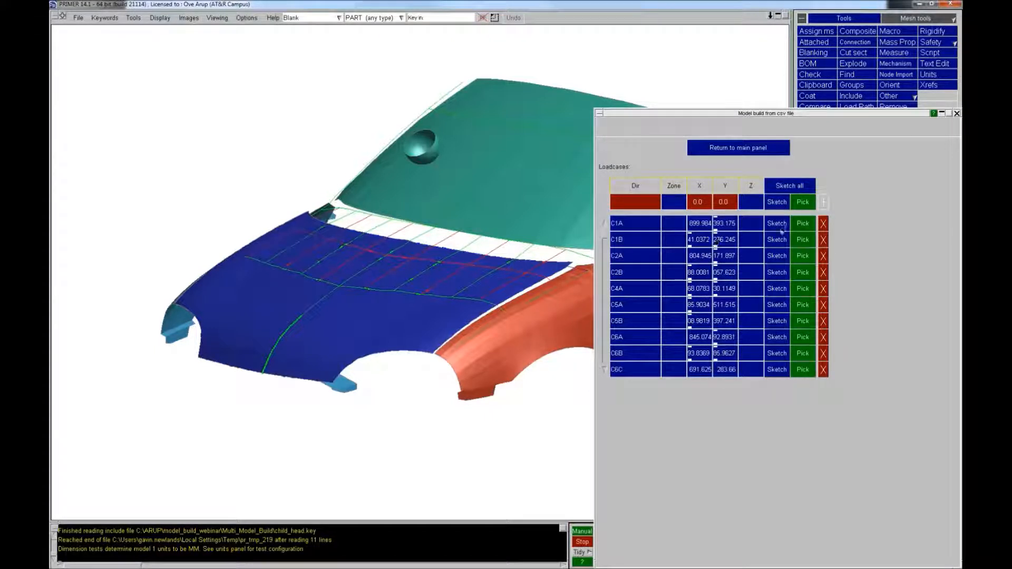
pyautogui.click(790, 186)
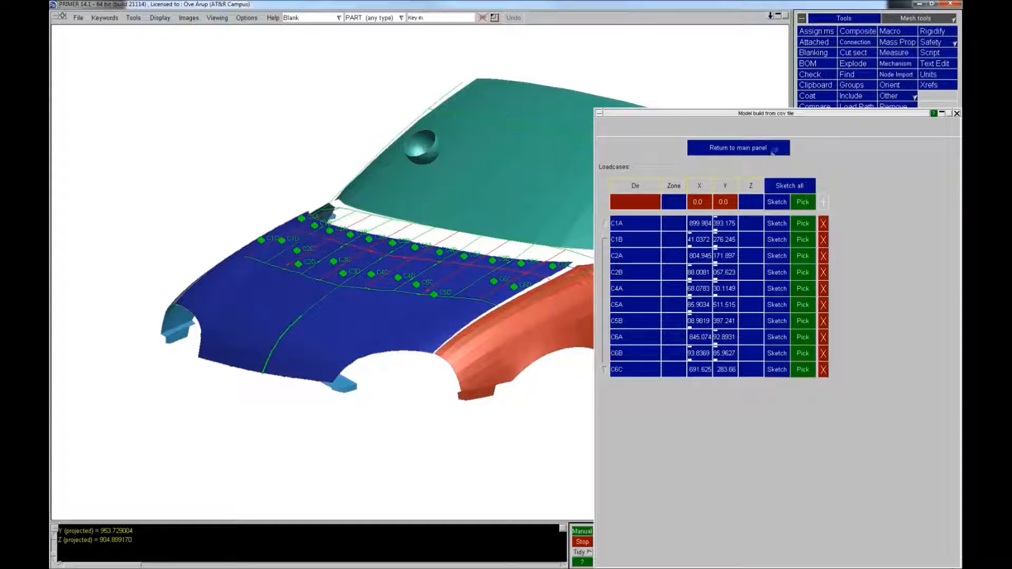
pyautogui.click(773, 151)
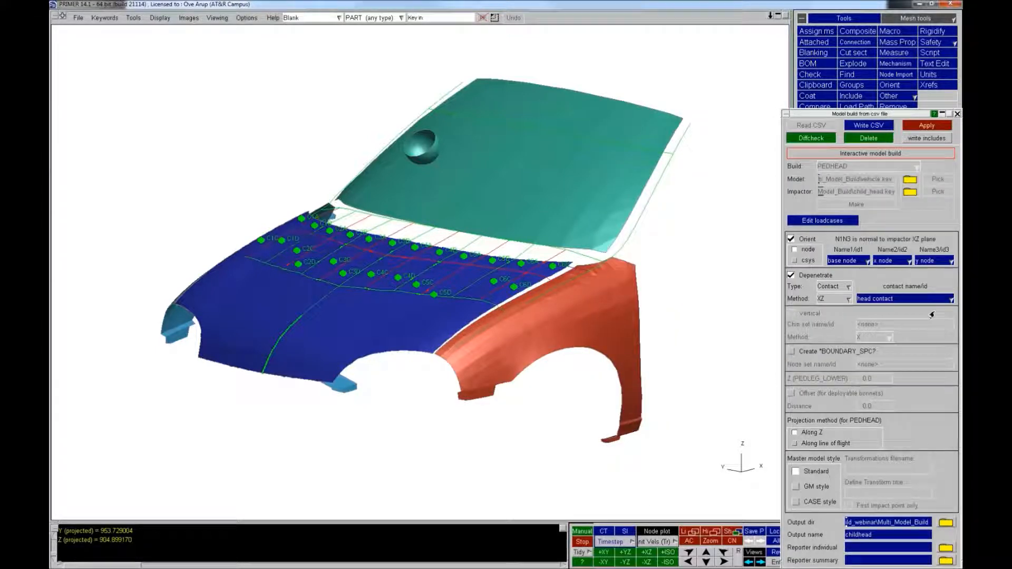
pyautogui.click(835, 222)
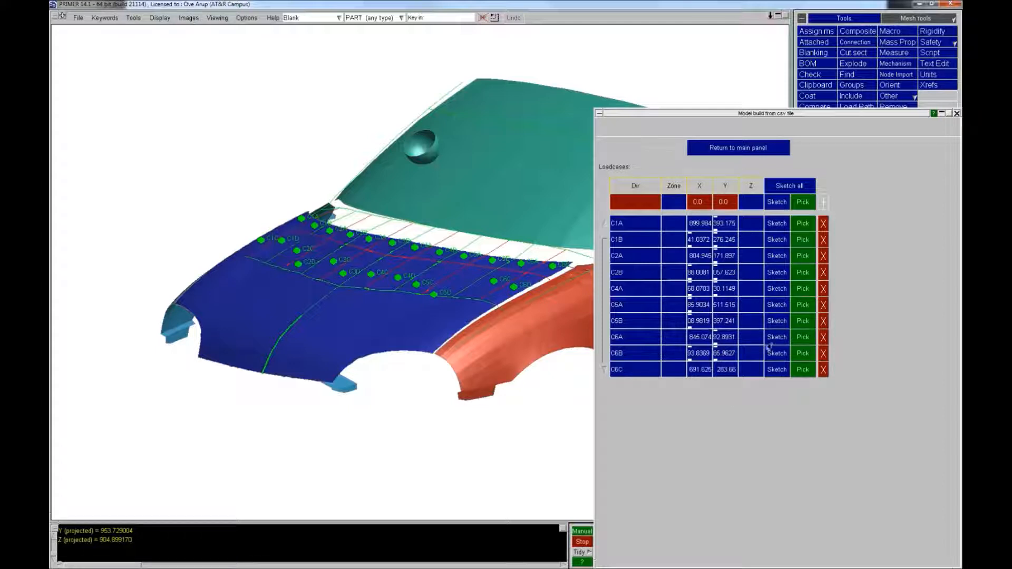
pyautogui.click(758, 150)
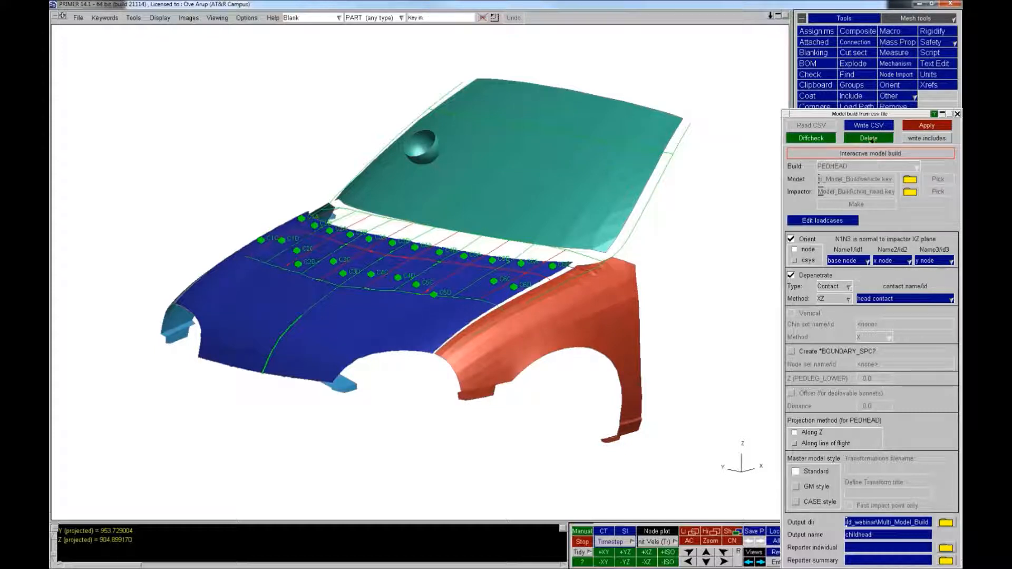
# Turn off the Delete option so the built models are kept, and build all the pedestrian head loadcases.
pyautogui.click(868, 138)
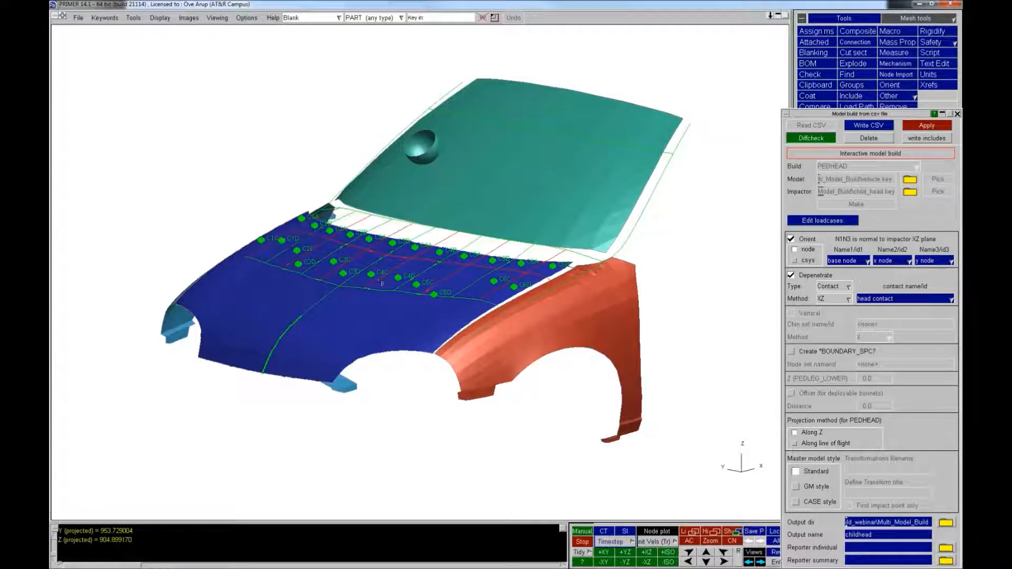
pyautogui.click(926, 125)
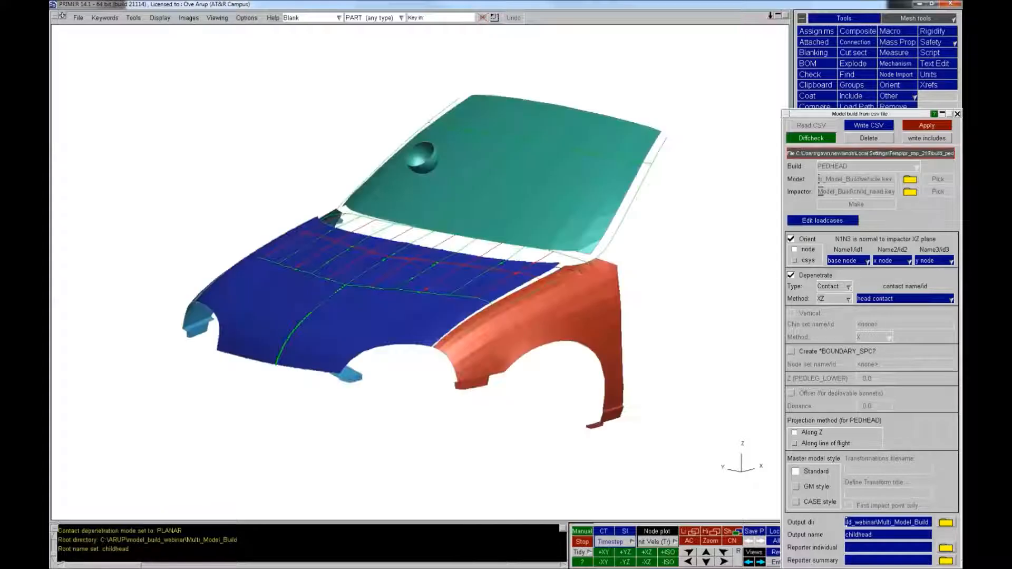
pyautogui.click(232, 167)
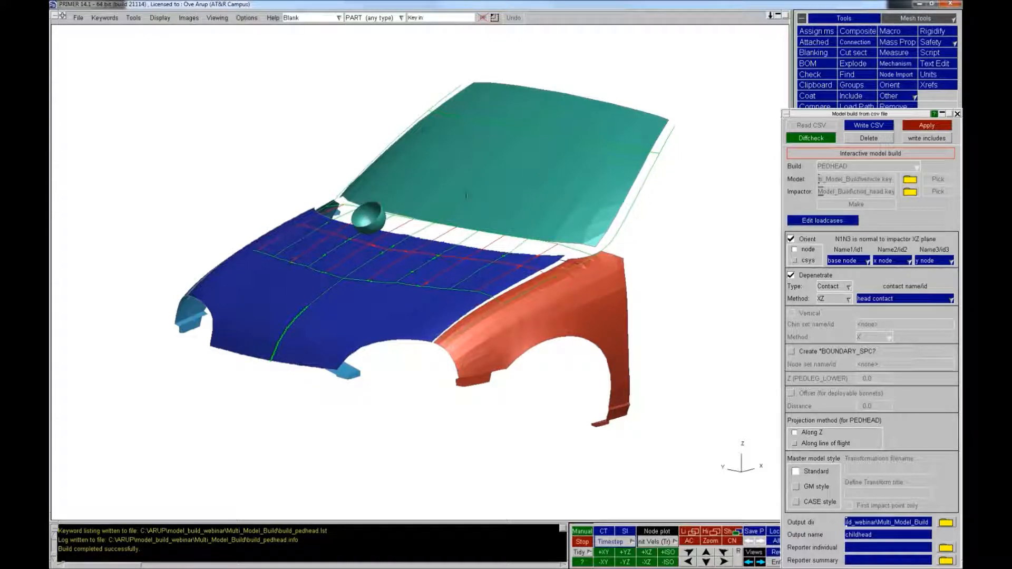
# Close the csv build window, collapse the tool and keyword sections, and display loadcase models M2 to M25 together.
pyautogui.moveTo(894, 114); pyautogui.dragTo(749, 107)
pyautogui.click(813, 105)
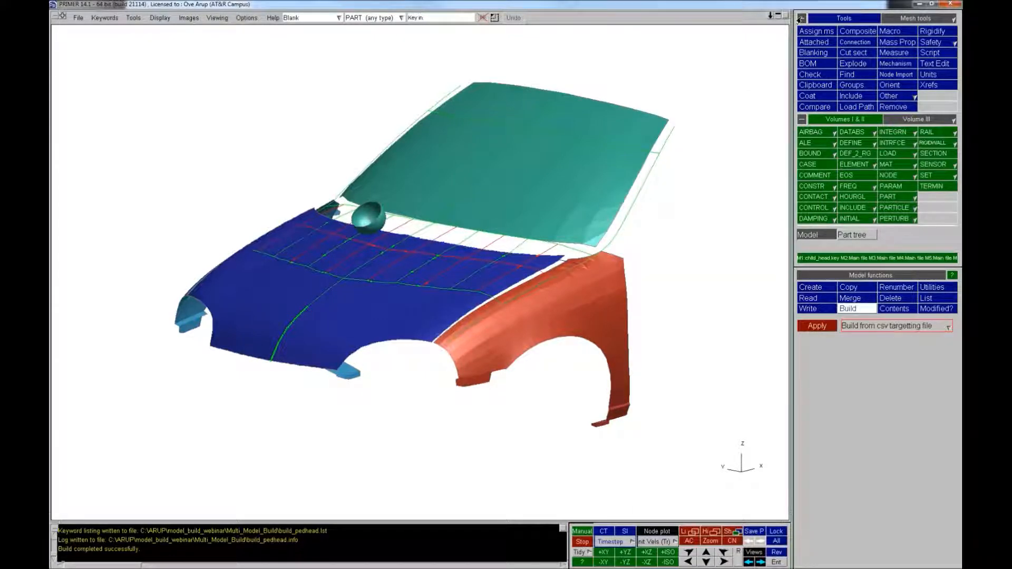
pyautogui.click(801, 18)
pyautogui.click(801, 33)
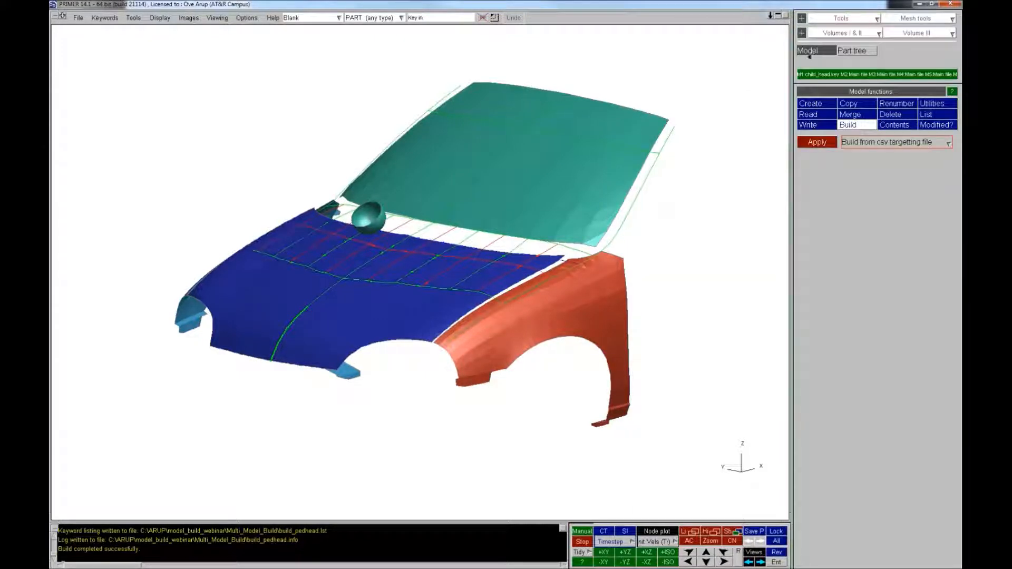
pyautogui.click(926, 115)
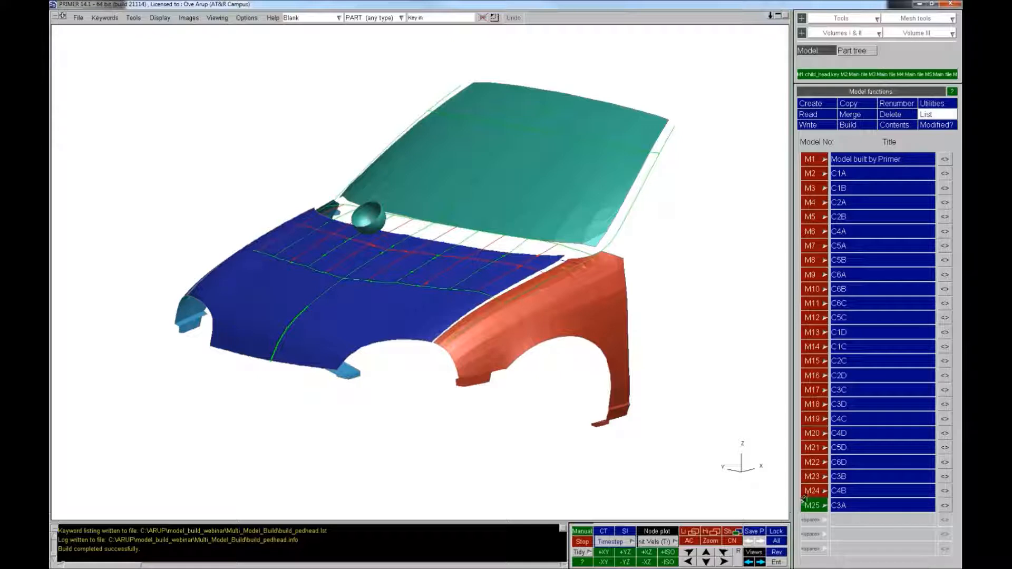
pyautogui.moveTo(805, 493)
pyautogui.mouseDown()
pyautogui.moveTo(816, 419)
pyautogui.moveTo(811, 173)
pyautogui.mouseUp()
pyautogui.keyDown('shift'); pyautogui.moveTo(520, 384); pyautogui.dragTo(410, 377); pyautogui.keyUp('shift')
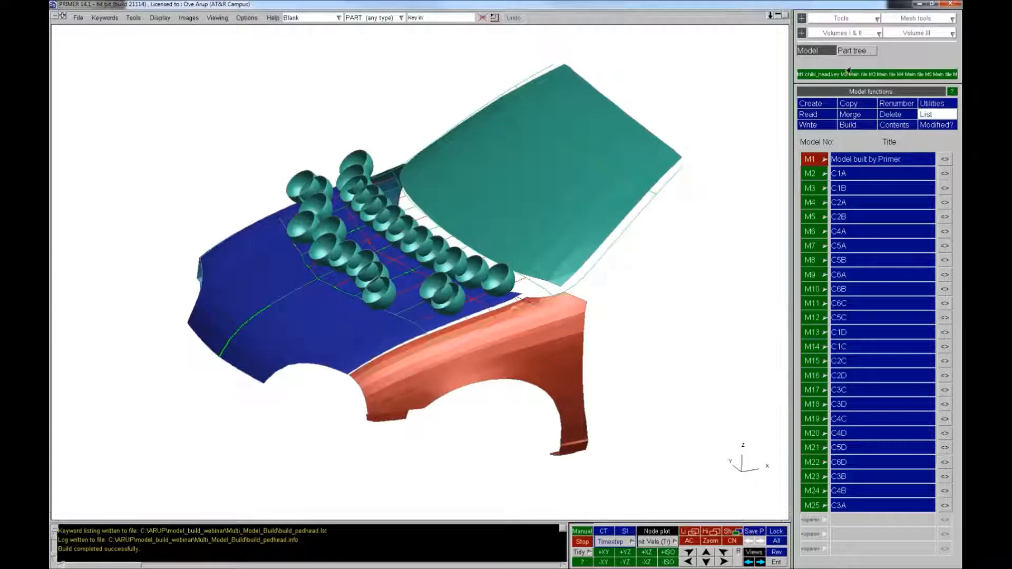
# Examine the include files of the built models in the part tree.
pyautogui.click(849, 51)
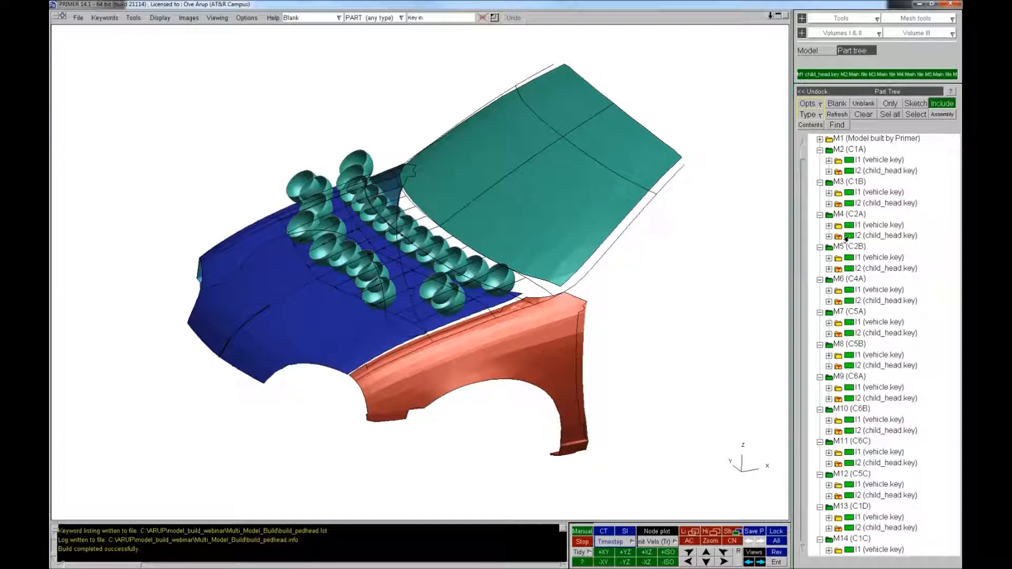
pyautogui.moveTo(847, 239)
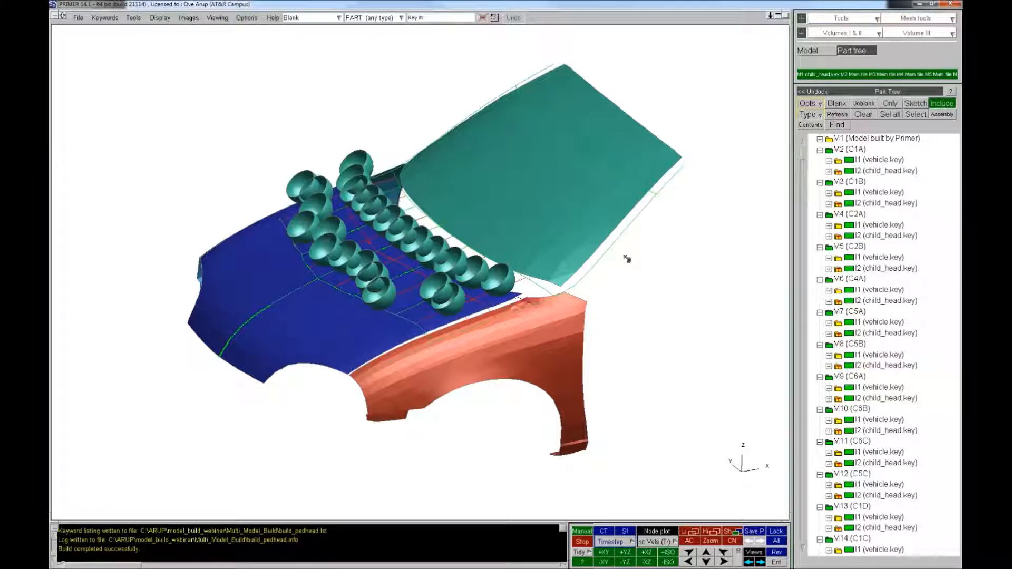
pyautogui.moveTo(849, 302)
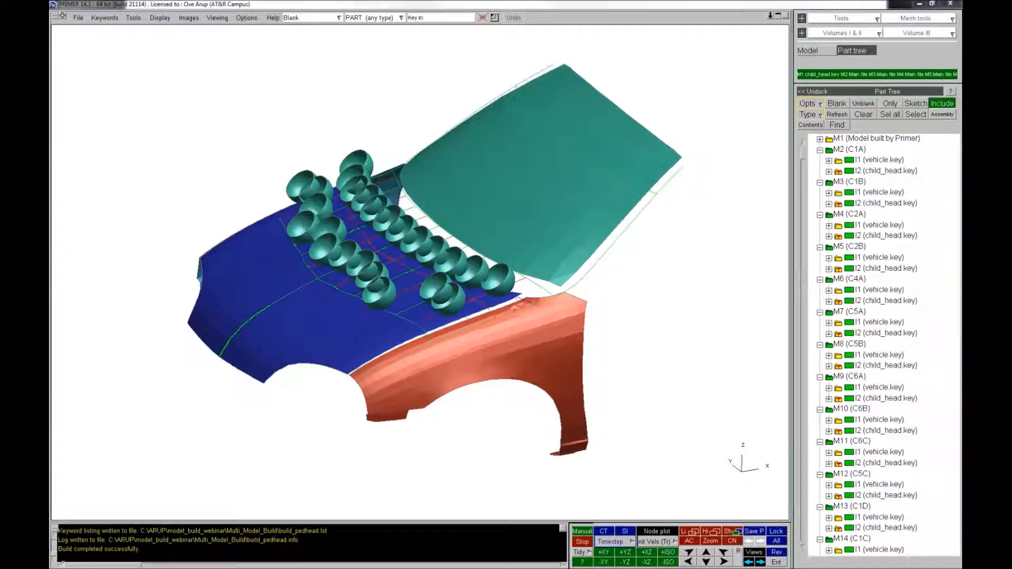
# Switch to Windows Explorer and open childhead.key from the C4C folder in Vim.
pyautogui.moveTo(1011, 211); pyautogui.dragTo(532, 1)
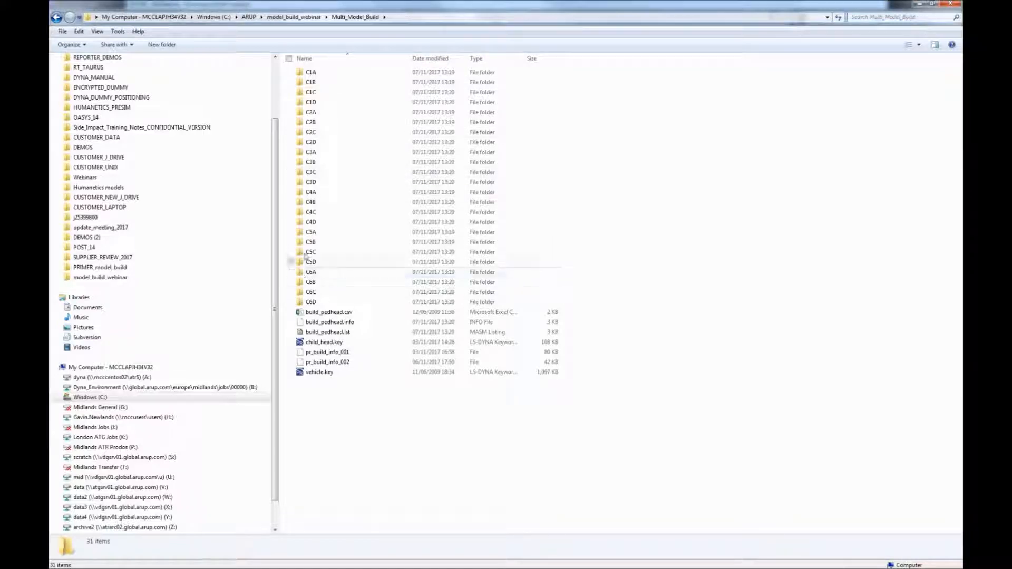
pyautogui.doubleClick(308, 212)
pyautogui.click(312, 75)
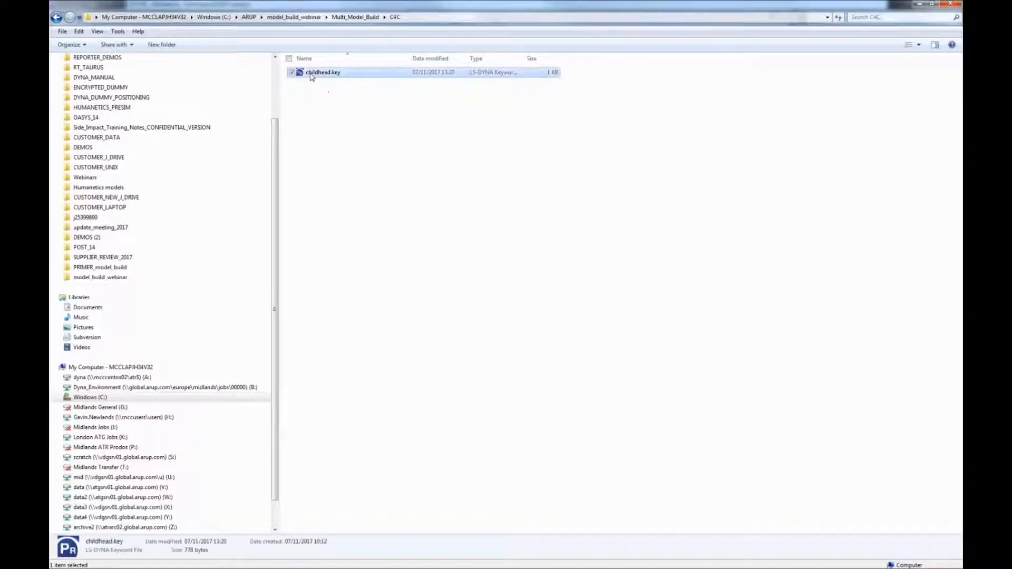
pyautogui.rightClick(317, 74)
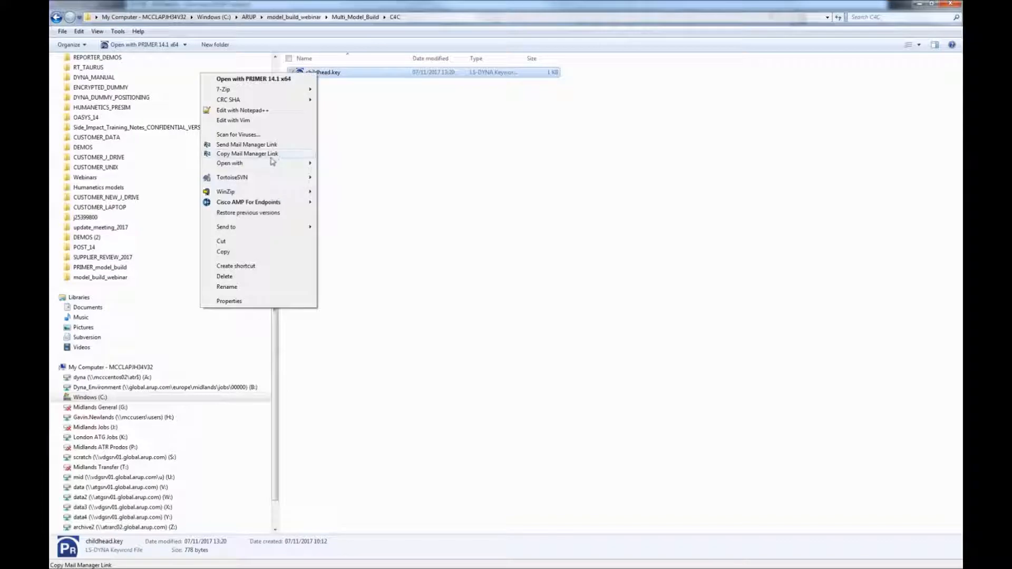
pyautogui.click(260, 121)
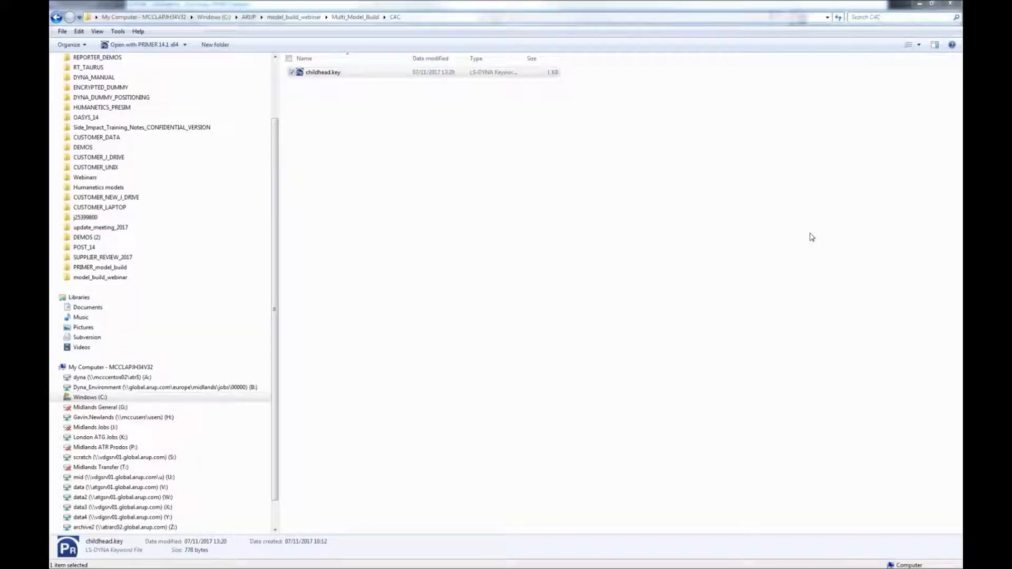
# Enlarge the editor window, examine the transformation and include cards in childhead.key, and return to PRIMER.
pyautogui.moveTo(431, 182); pyautogui.dragTo(311, 150)
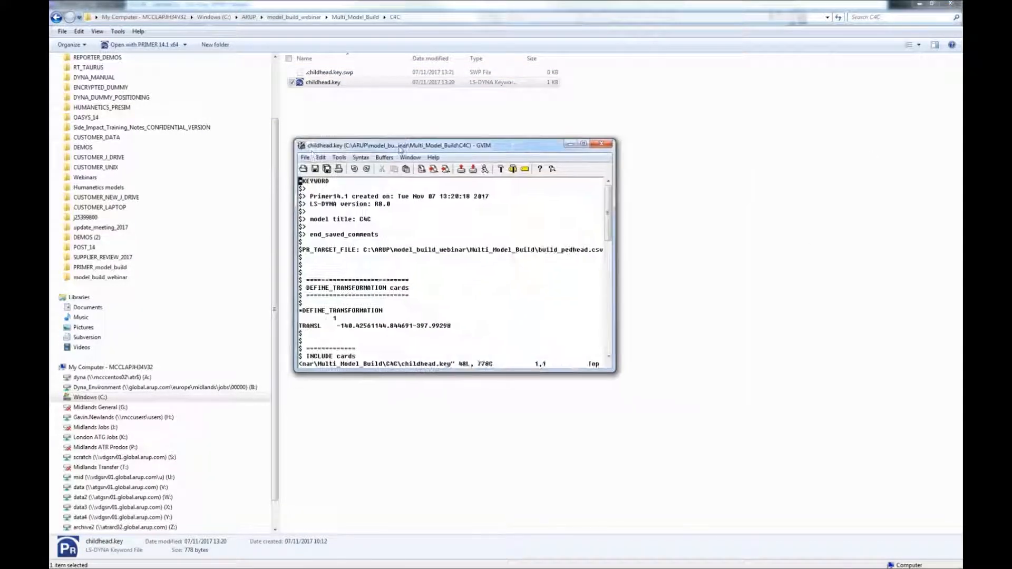
pyautogui.moveTo(614, 371); pyautogui.dragTo(703, 547)
pyautogui.scroll(-1, 568, 411)
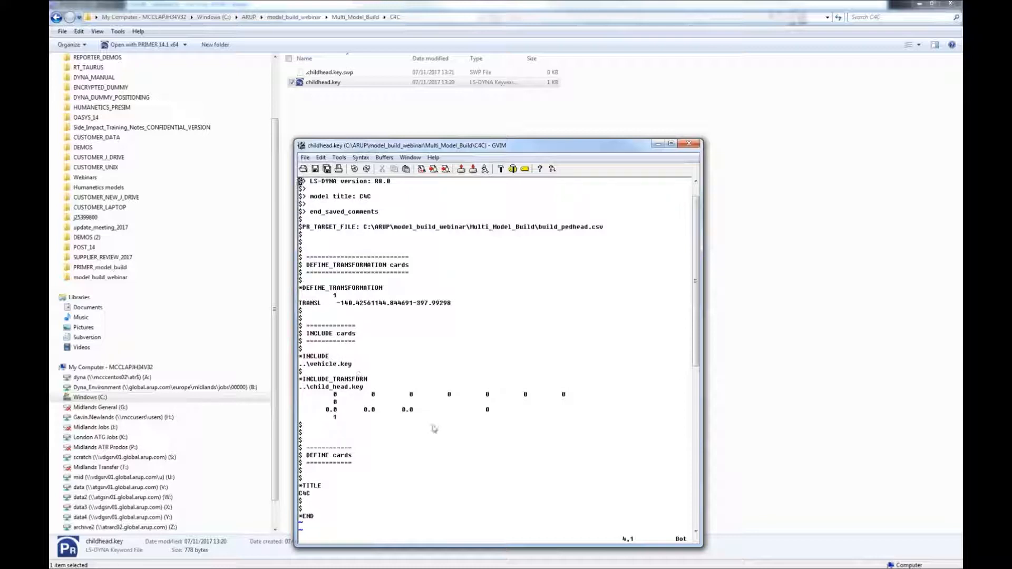
pyautogui.click(657, 143)
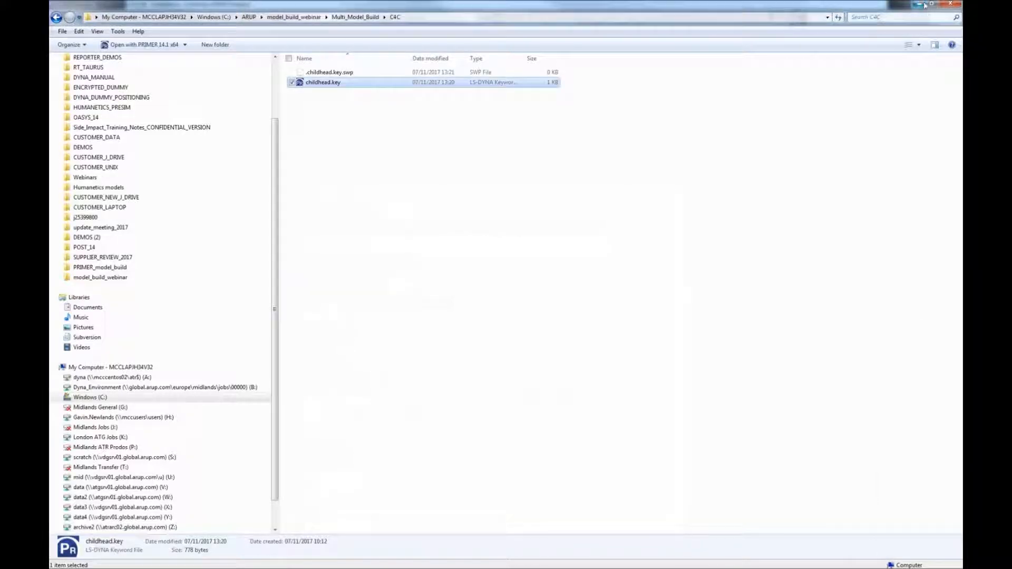
pyautogui.click(920, 4)
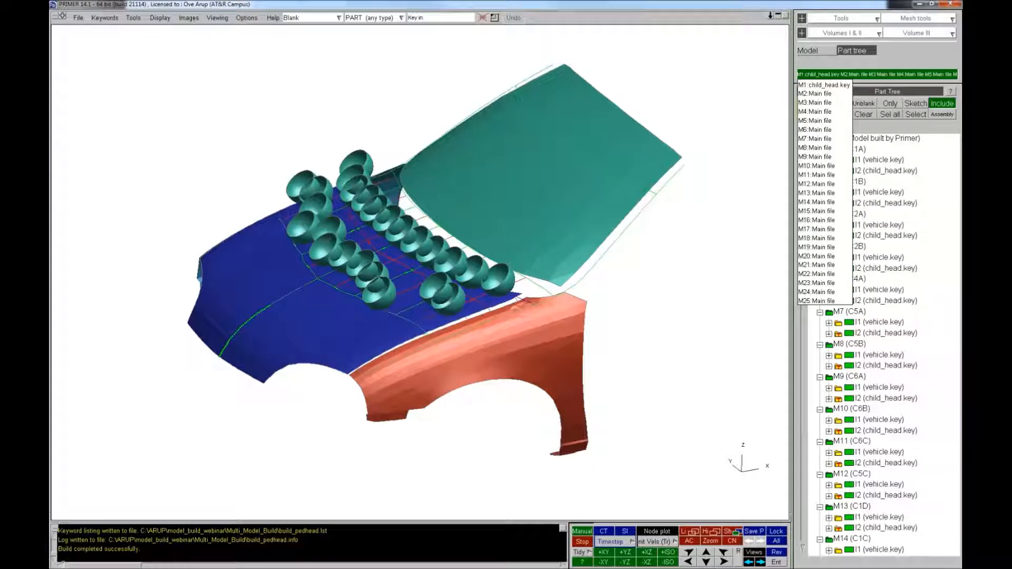